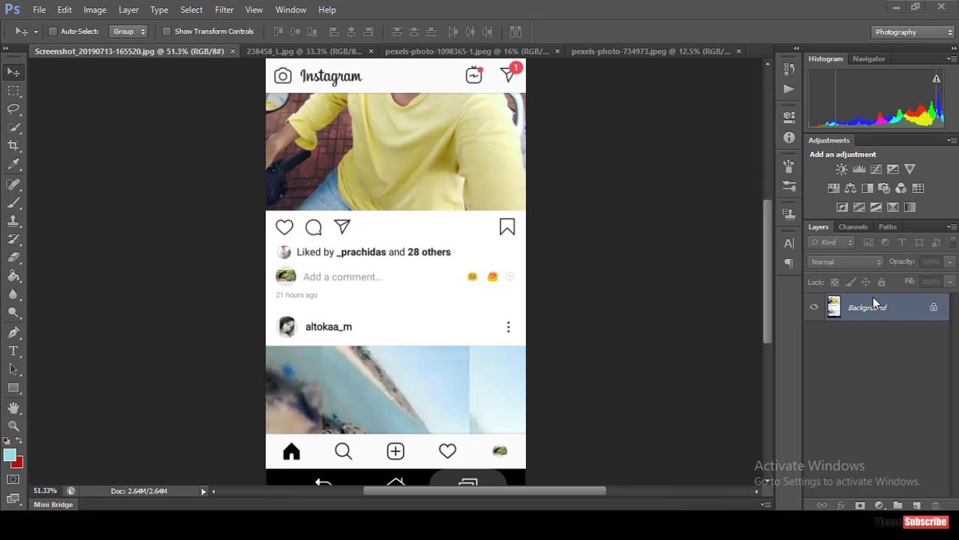
Step: Convert the screenshot's locked Background into an editable layer named Layer 0
double_click(842, 315)
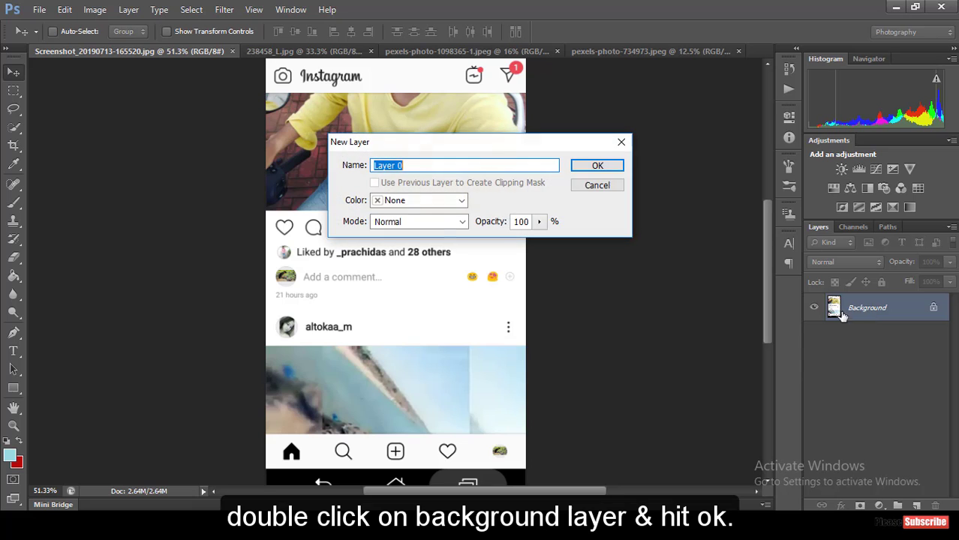
click(598, 165)
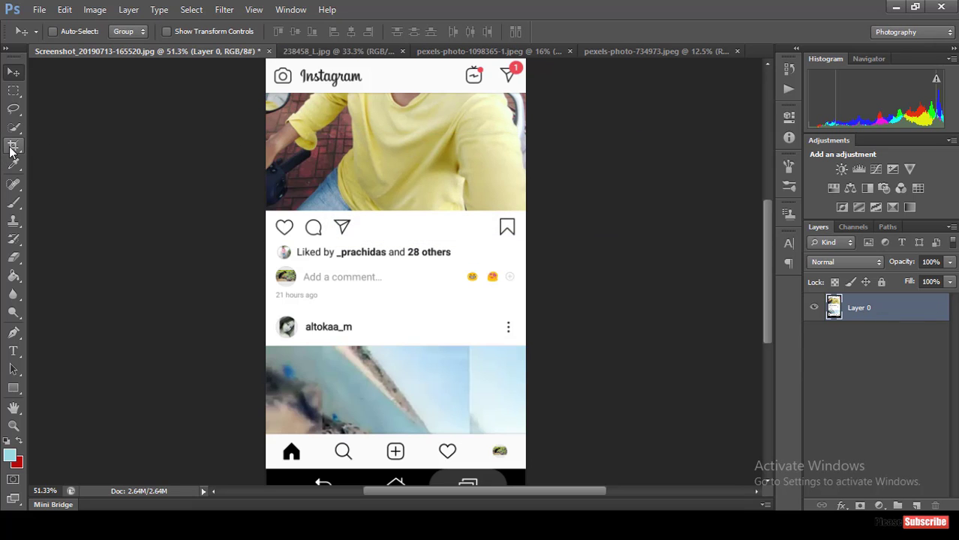
Step: Crop the screenshot with the 4 x 5 (8 x 10) preset around the post, likes and comments
click(12, 148)
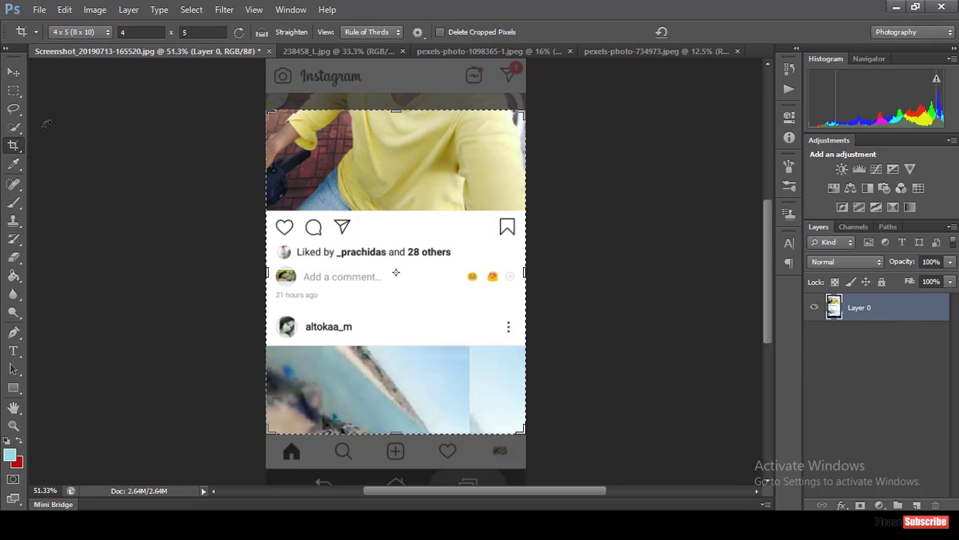
click(97, 34)
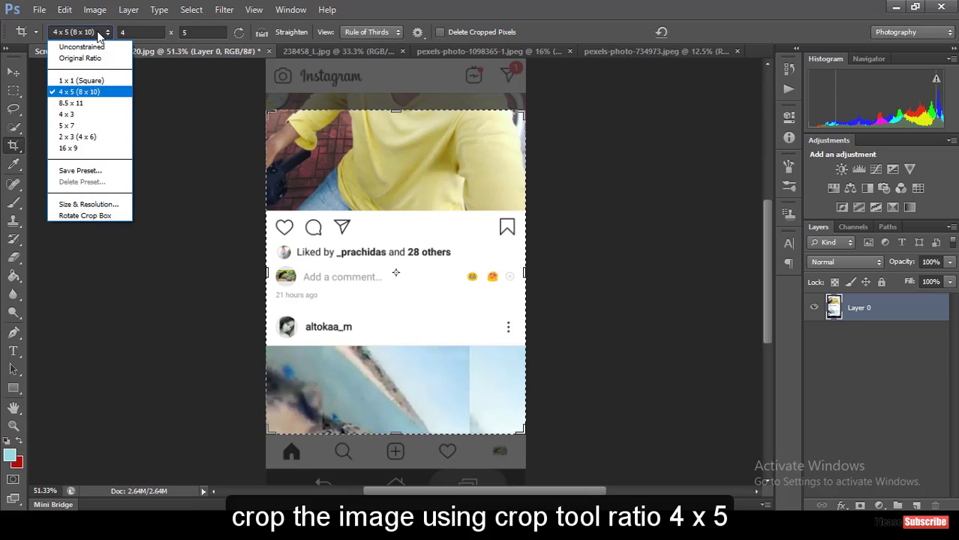
click(82, 91)
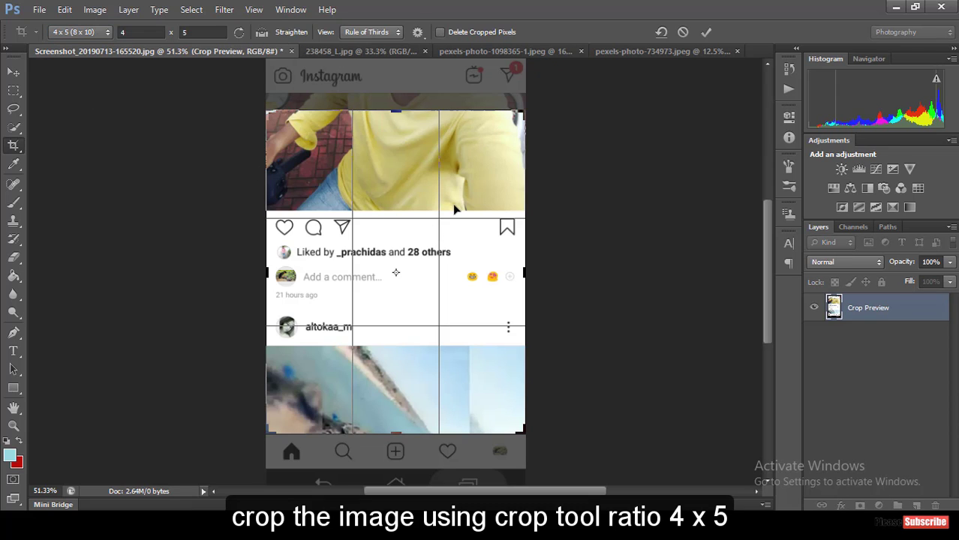
drag(443, 216, 443, 217)
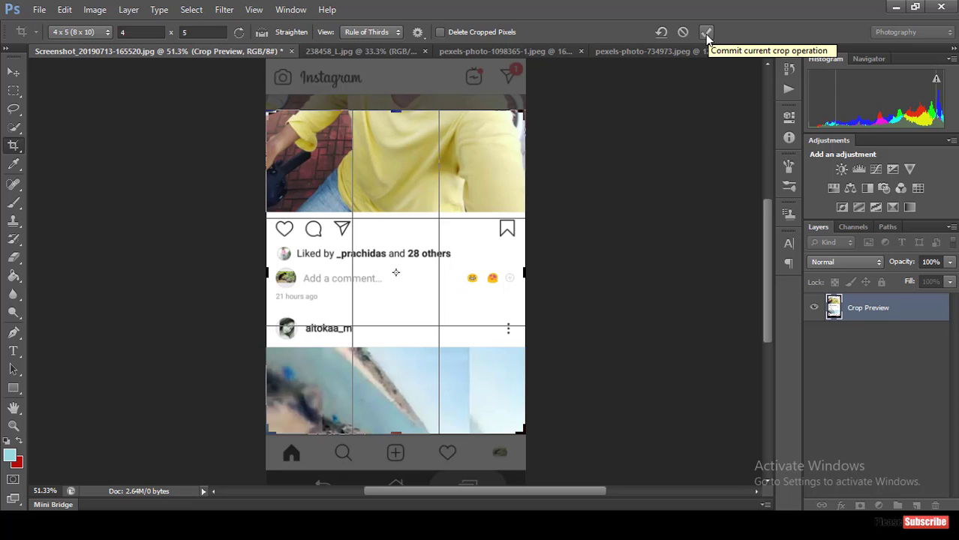
click(706, 33)
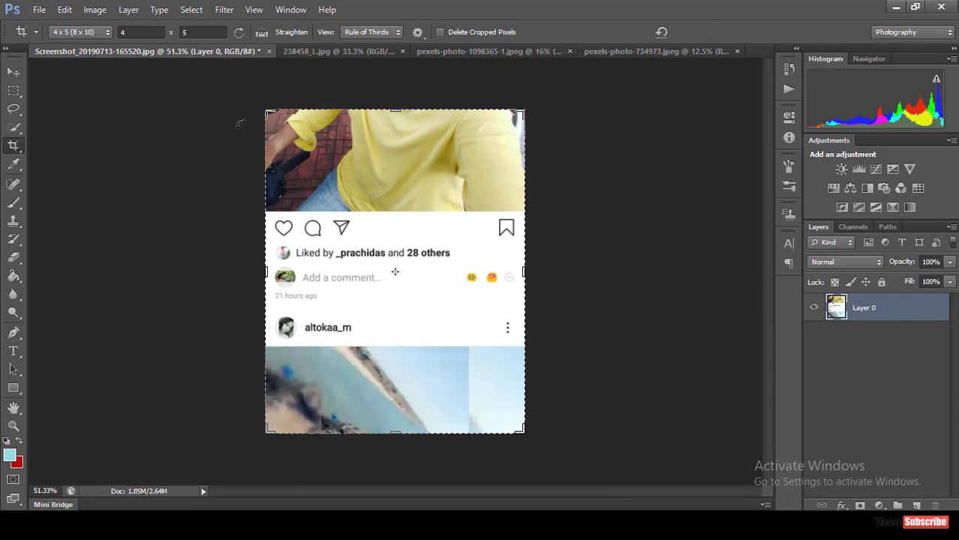
Step: Select the top post photo with the Rectangular Marquee and delete it to transparency
click(13, 71)
click(13, 90)
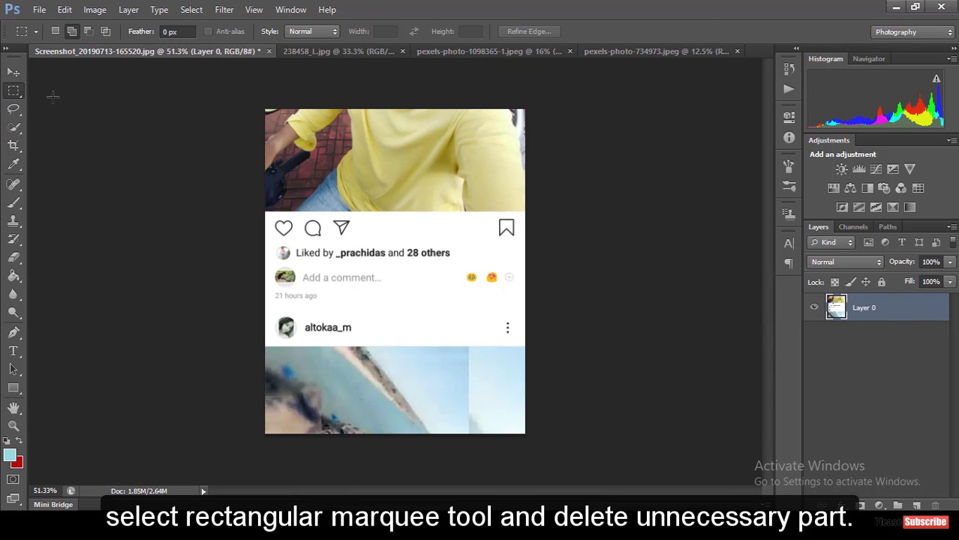
key(ctrl+plus)
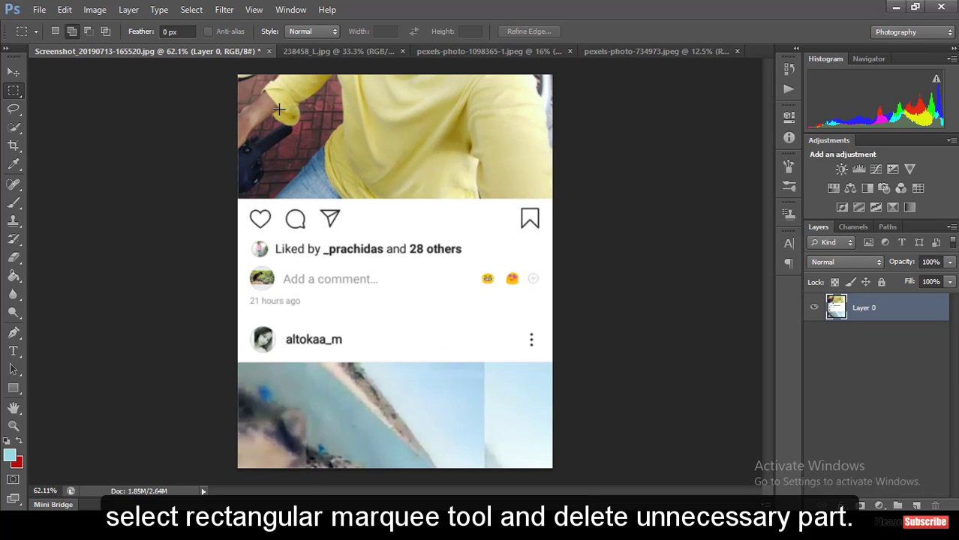
drag(238, 74, 552, 198)
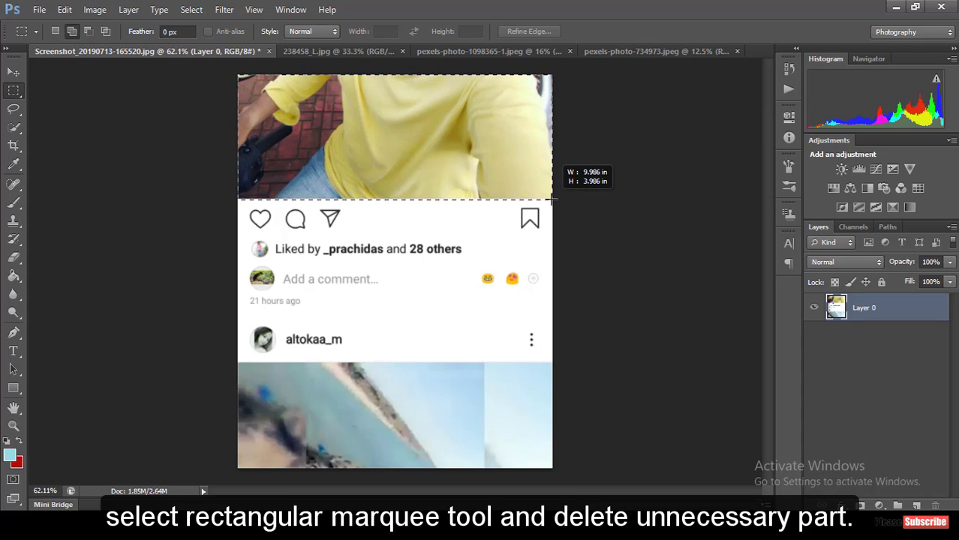
drag(552, 199, 553, 199)
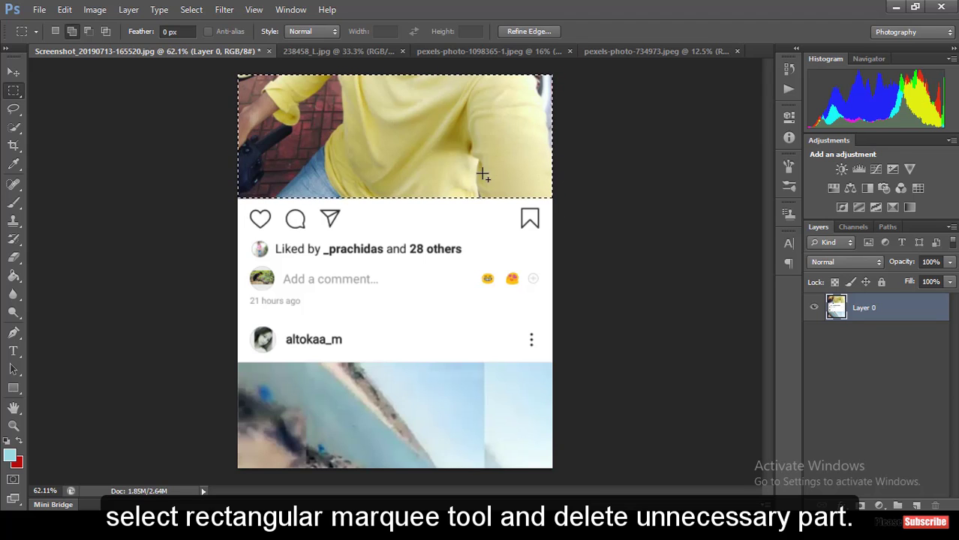
key(Delete)
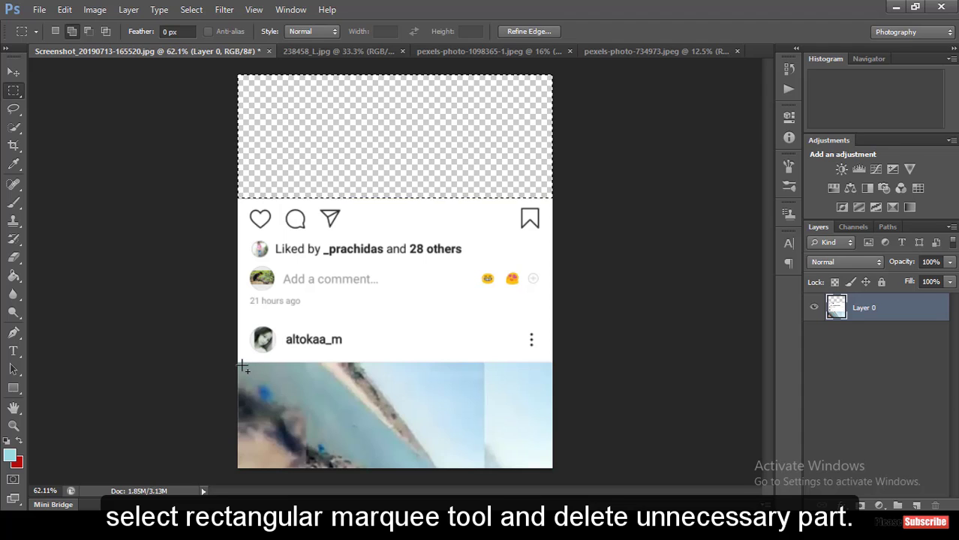
Step: Delete the bottom image strip the same way and clear the selection
drag(242, 370, 554, 471)
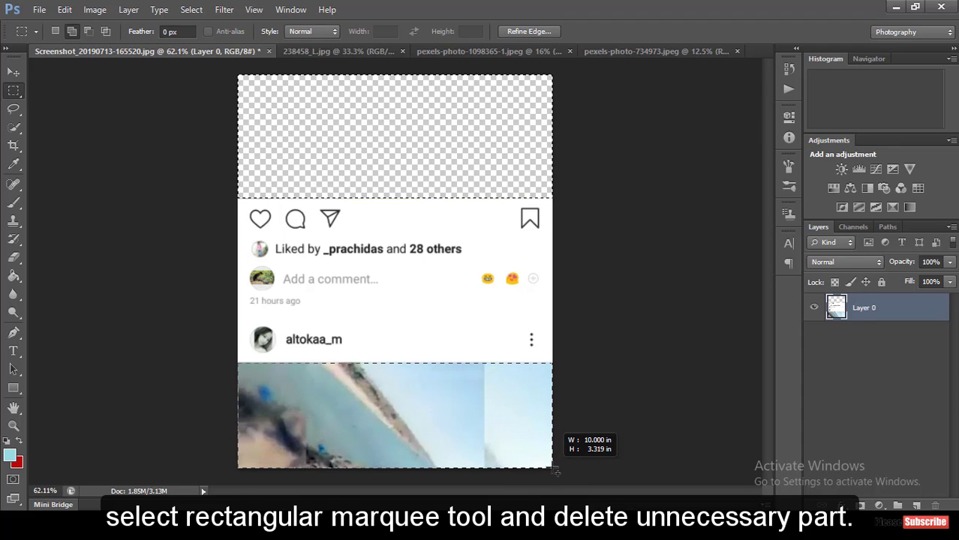
drag(555, 472, 555, 472)
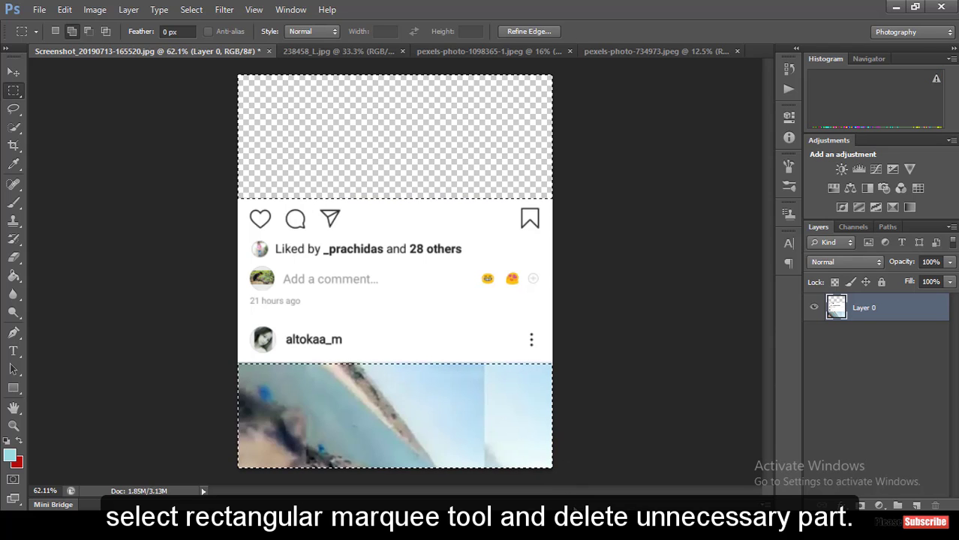
key(Delete)
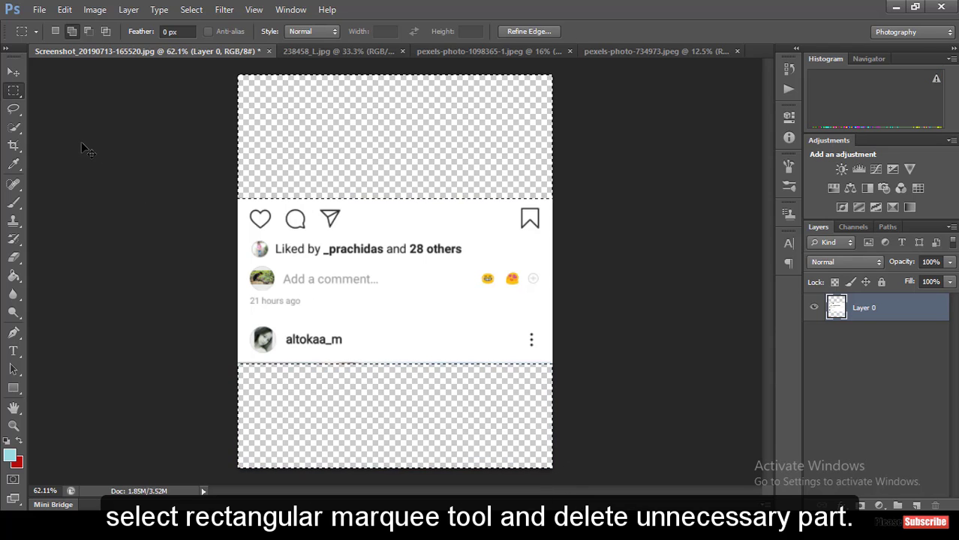
click(226, 200)
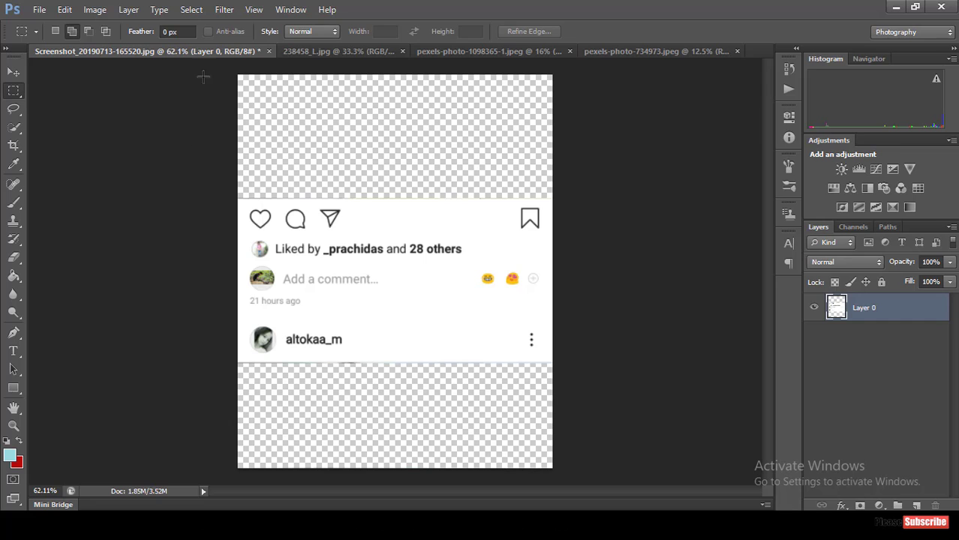
Step: Bring up the water photo and select the entire image with Quick Selection
click(351, 51)
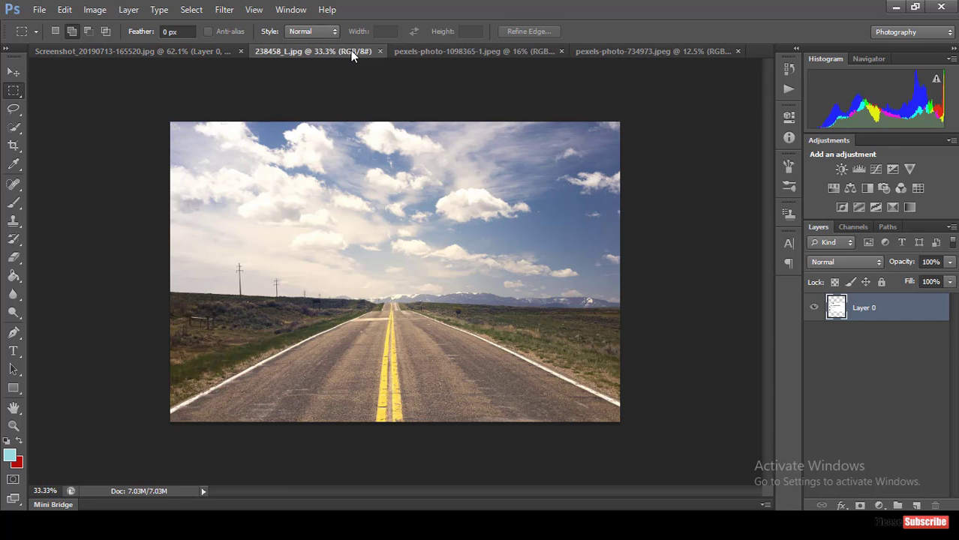
click(454, 53)
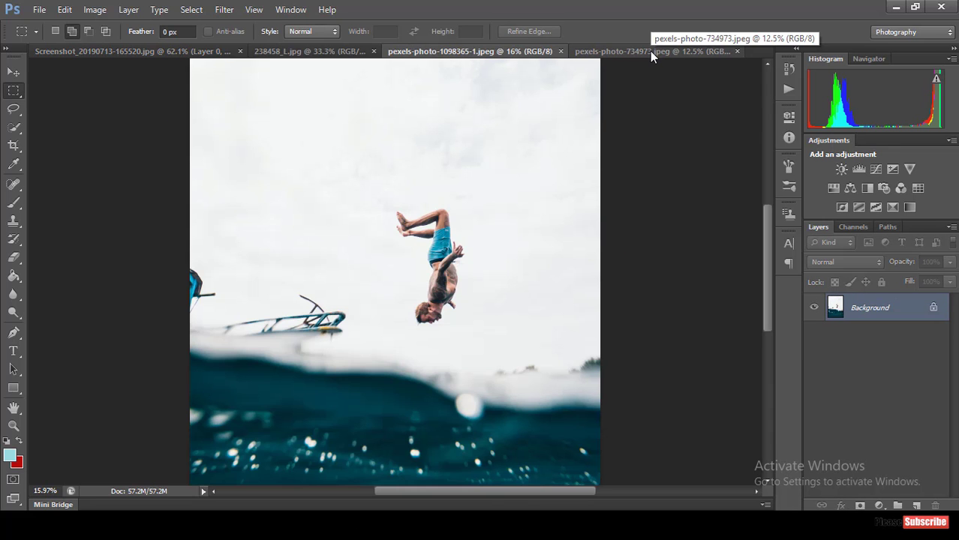
click(650, 51)
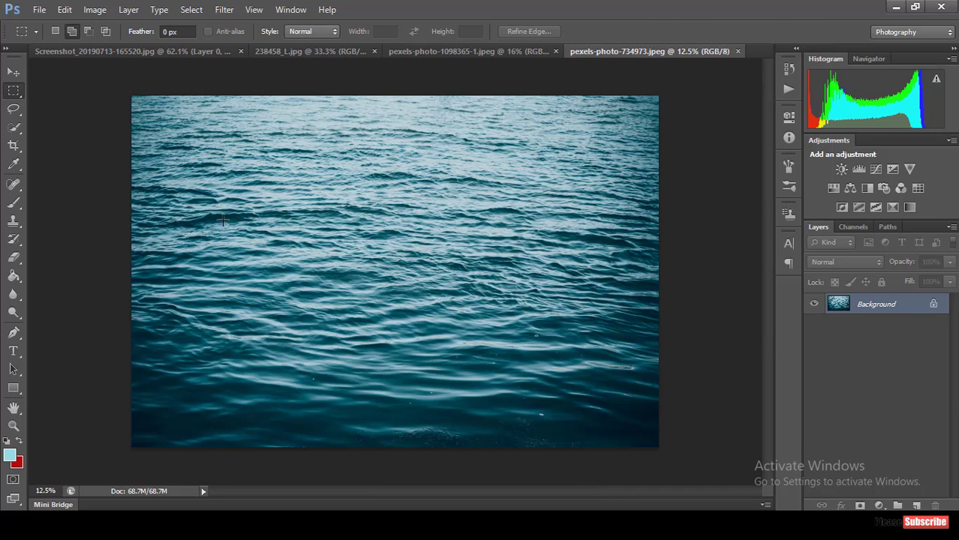
drag(226, 180, 363, 202)
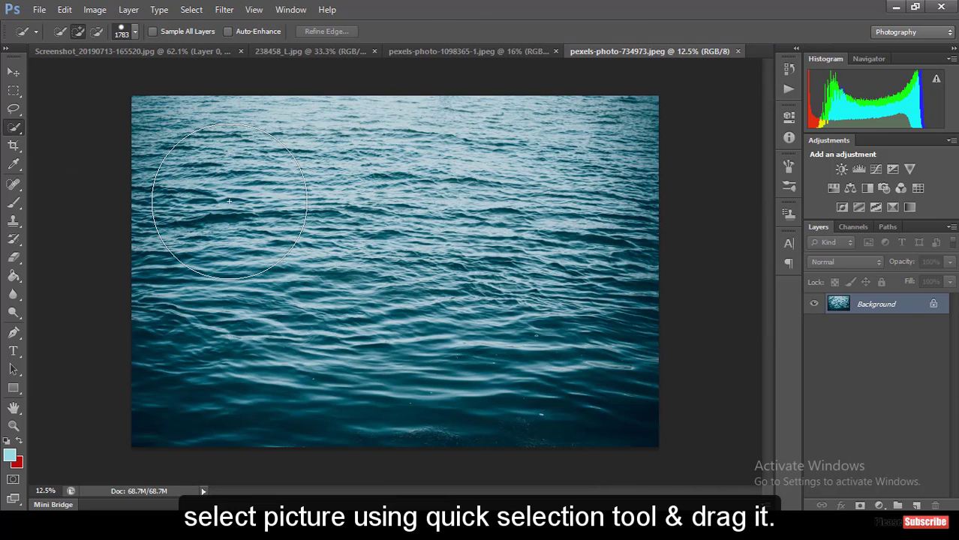
mouse_move(158, 138)
mouse_down()
mouse_move(610, 333)
mouse_move(188, 407)
mouse_move(154, 382)
mouse_up()
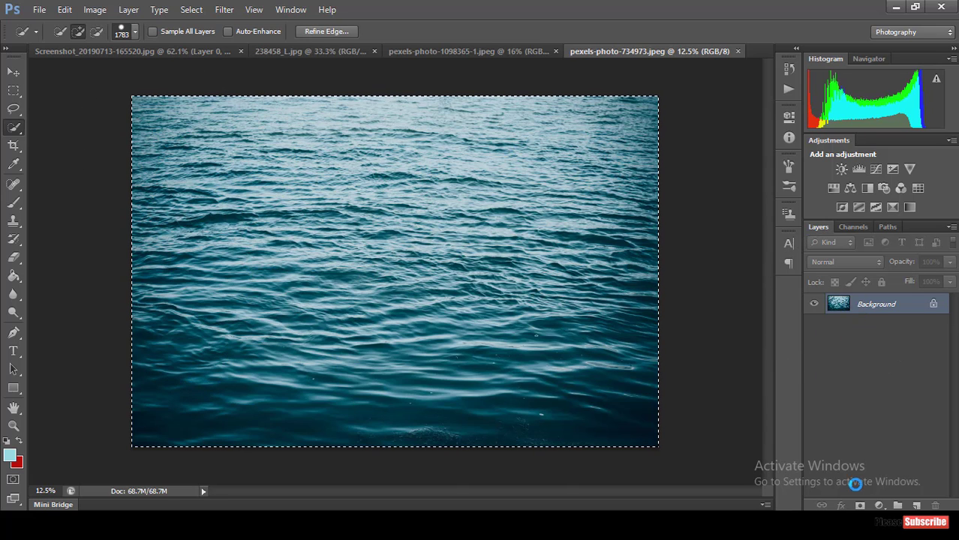
Step: Add a layer mask to the water photo and drag it toward the Instagram screenshot
click(860, 505)
click(13, 72)
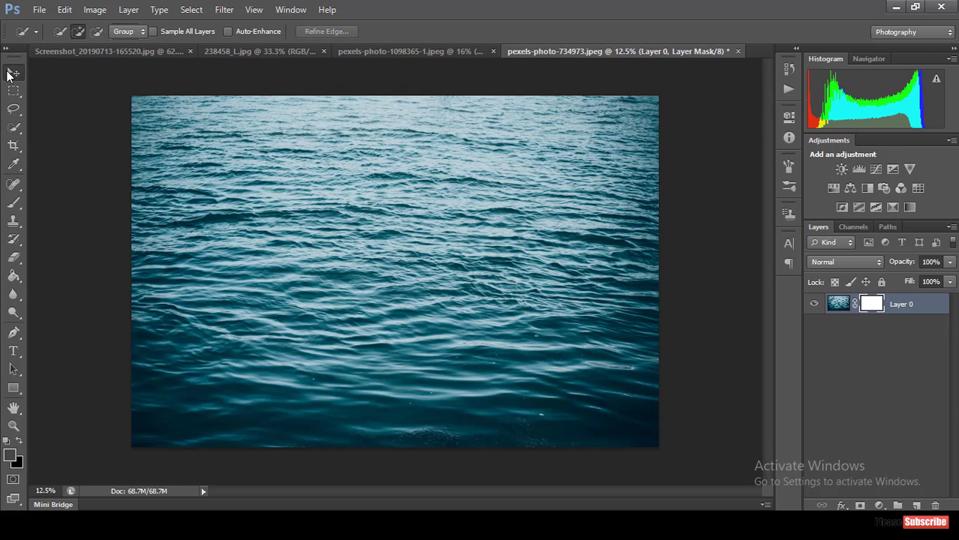
mouse_move(393, 279)
mouse_down()
mouse_move(231, 128)
mouse_move(120, 51)
mouse_move(248, 191)
mouse_up()
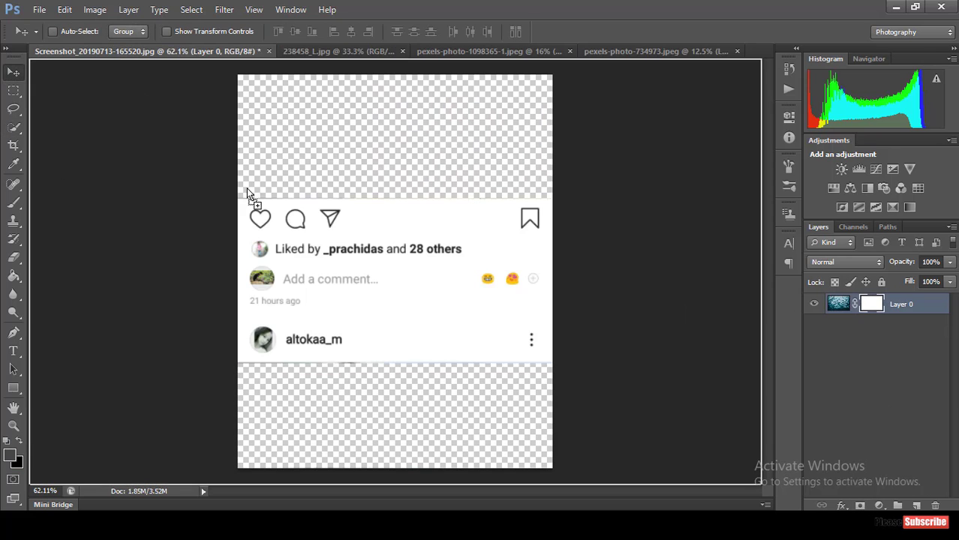
Step: Drop the water photo in as Layer 1 and scale the oversized layer down with Free Transform
drag(364, 409, 398, 415)
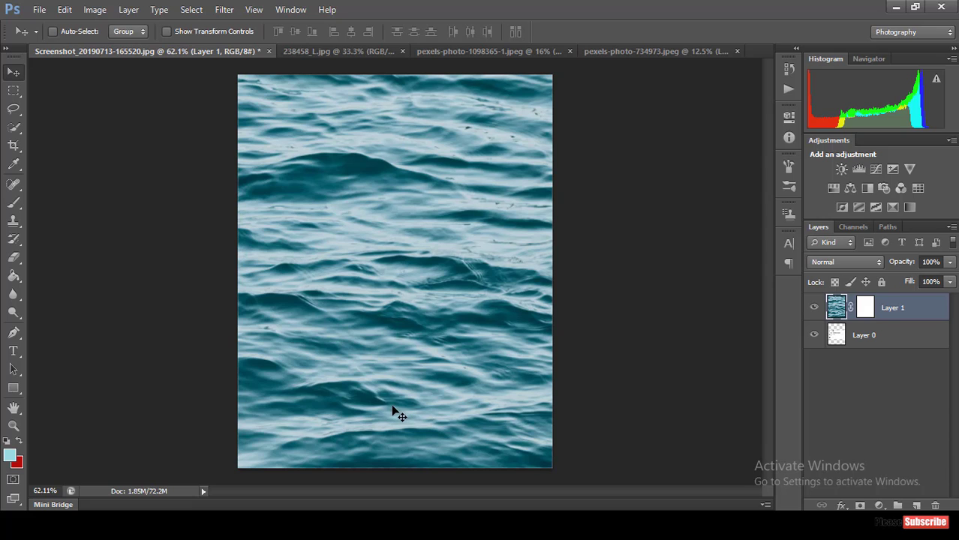
key(ctrl+t)
key(ctrl+0)
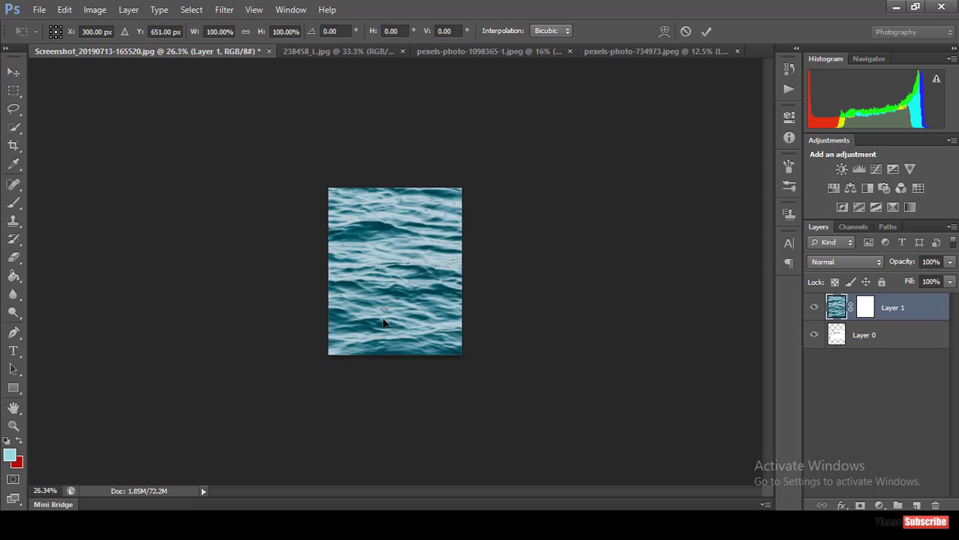
drag(733, 64, 607, 296)
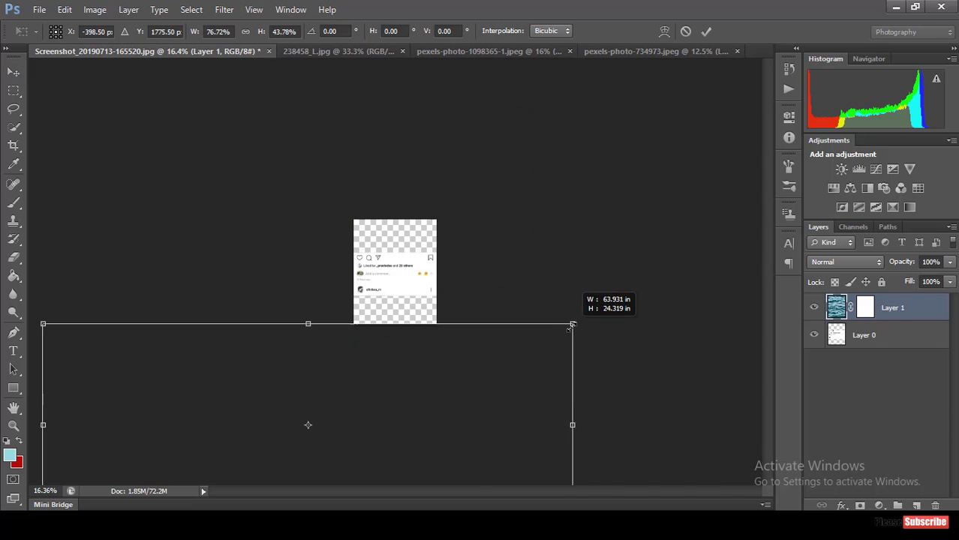
drag(383, 383, 424, 248)
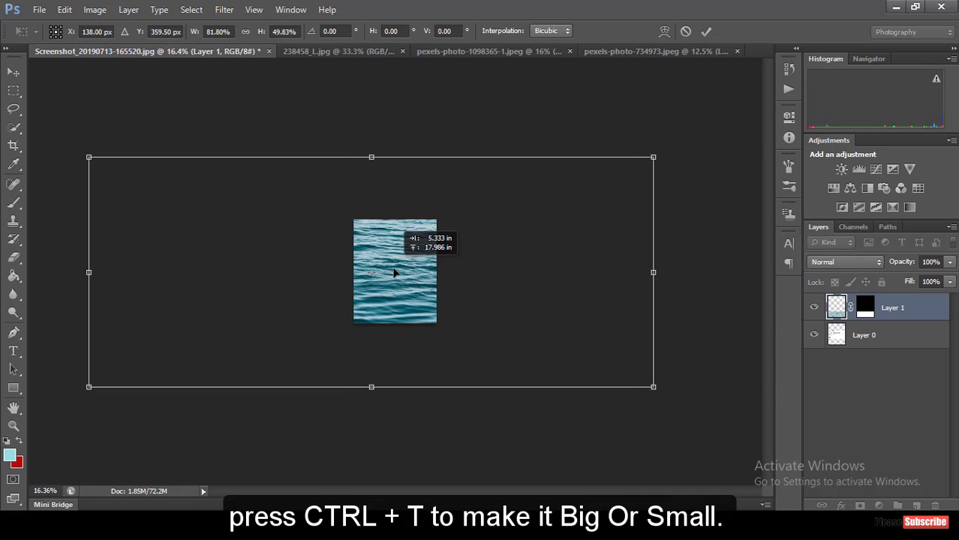
mouse_move(85, 398)
mouse_down()
mouse_move(151, 372)
mouse_move(324, 374)
mouse_up()
drag(488, 156, 492, 285)
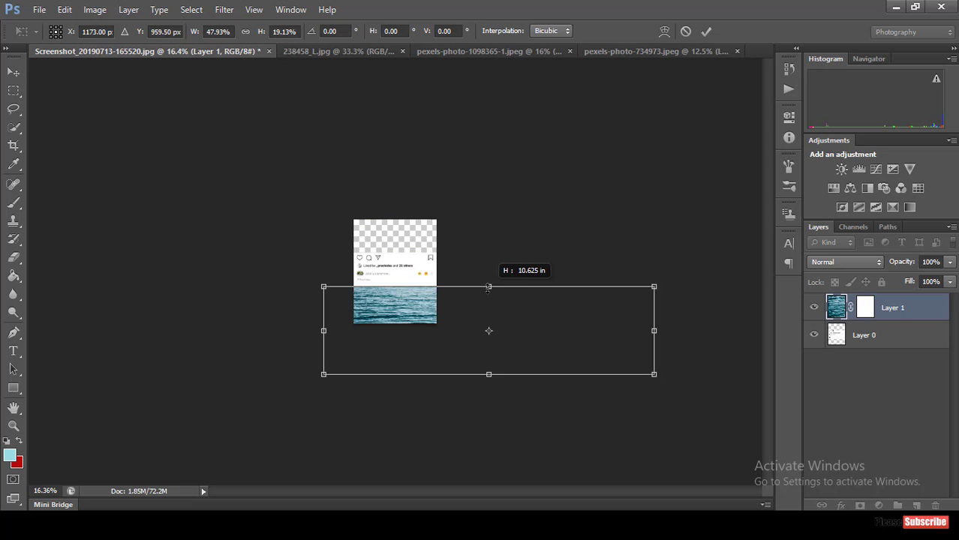
key(ctrl+plus)
key(ctrl+plus)
scroll(395, 236, up, 2)
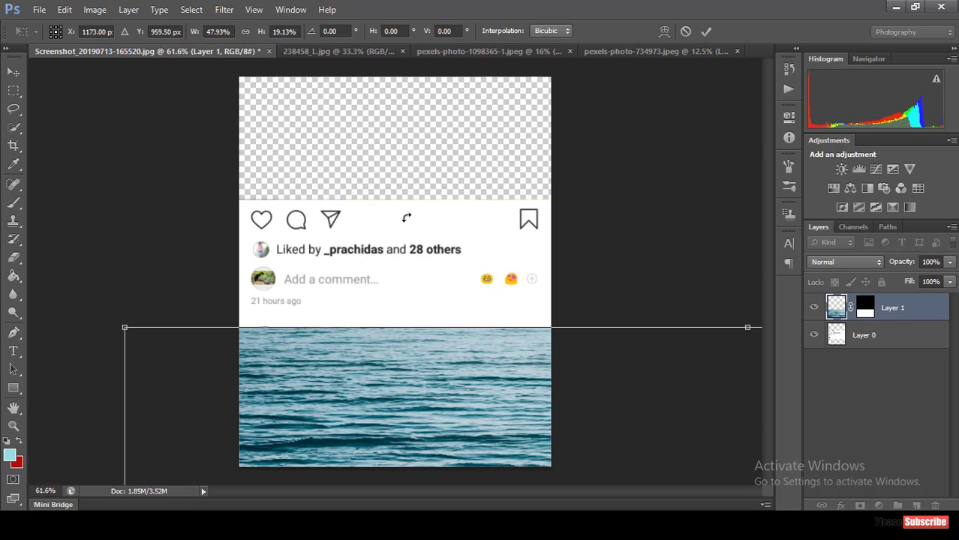
scroll(406, 222, down, 4)
Step: Resize the water image so it stretches across the full width of the post's bottom
drag(680, 384, 441, 342)
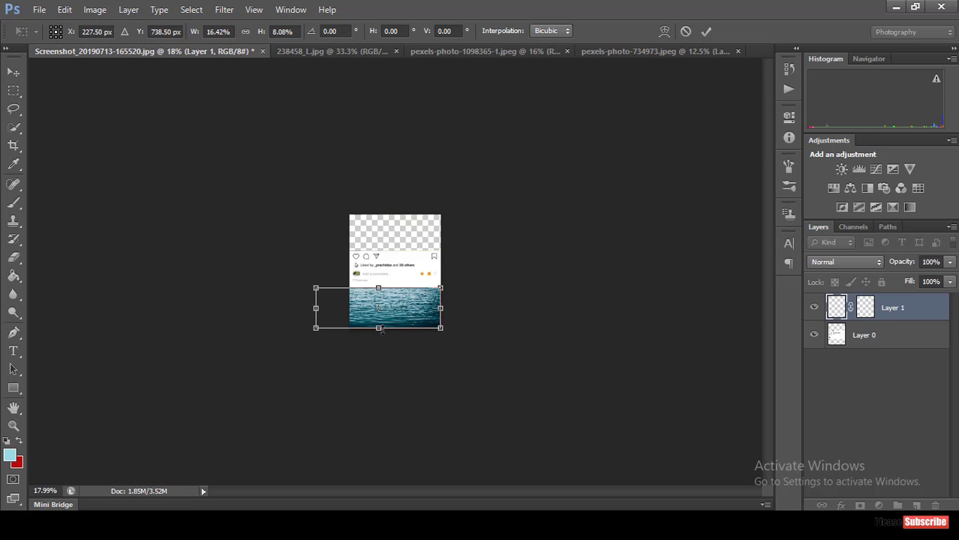
drag(315, 342, 349, 328)
scroll(367, 311, up, 2)
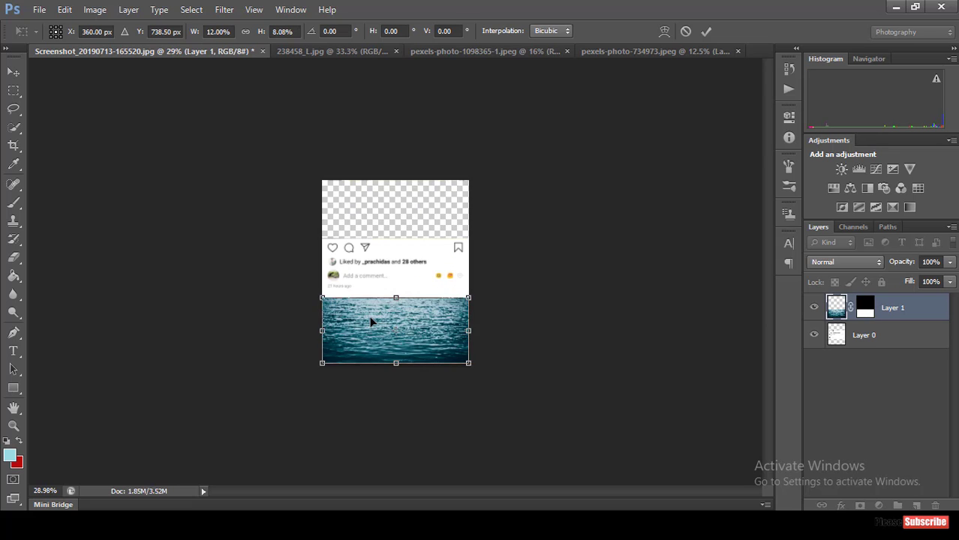
scroll(370, 321, up, 2)
scroll(381, 315, up, 1)
scroll(398, 285, up, 1)
scroll(415, 247, down, 2)
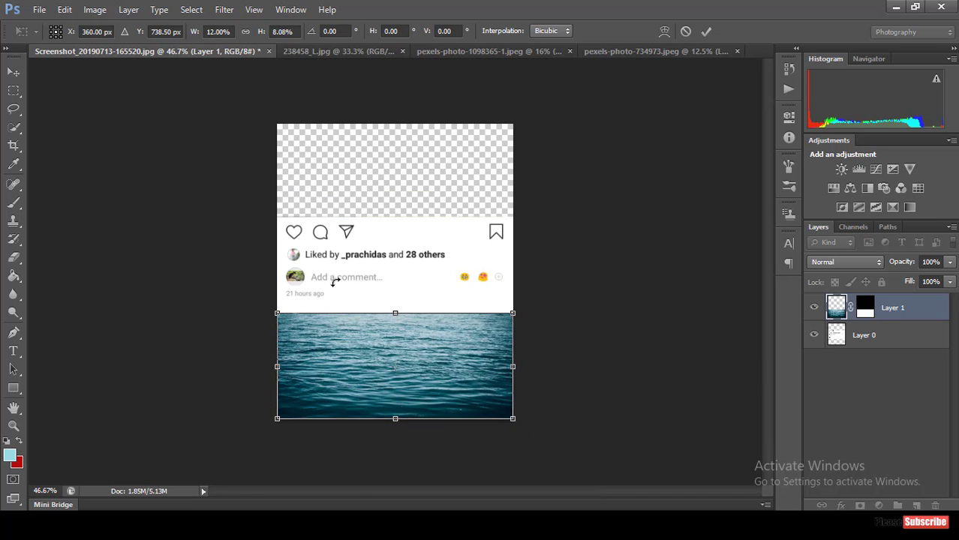
drag(277, 313, 73, 264)
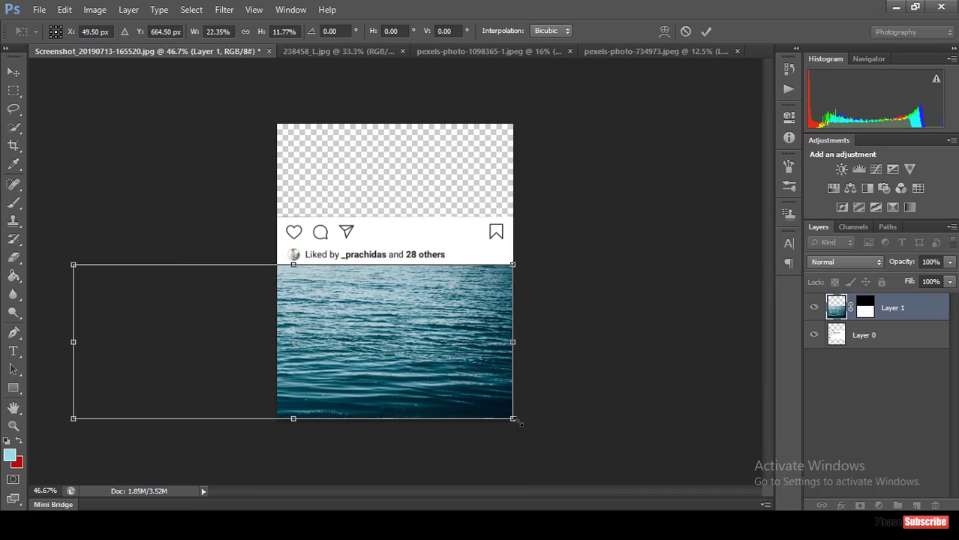
drag(513, 419, 926, 508)
mouse_move(420, 393)
mouse_down()
mouse_move(414, 455)
mouse_move(422, 433)
mouse_move(421, 303)
mouse_up()
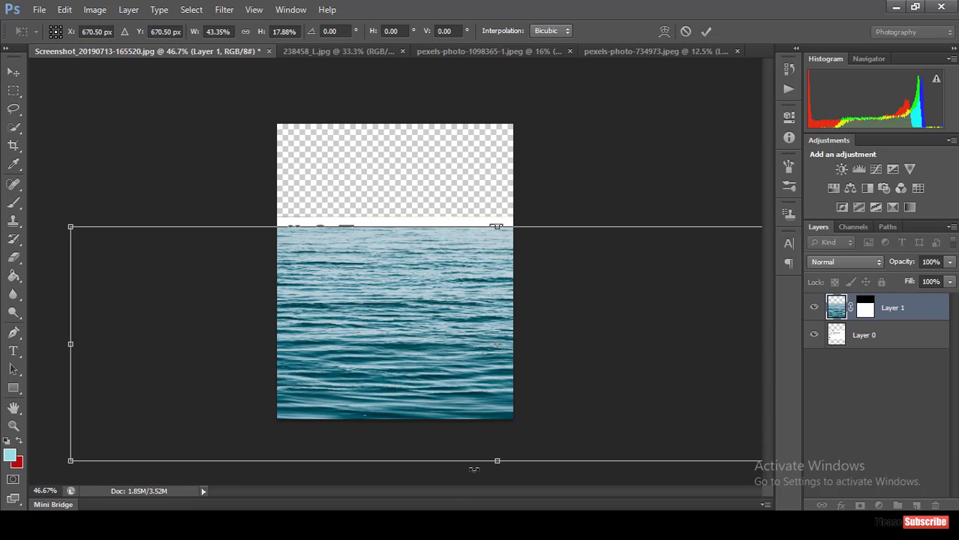
mouse_move(443, 227)
mouse_down()
mouse_move(434, 353)
mouse_move(433, 177)
mouse_up()
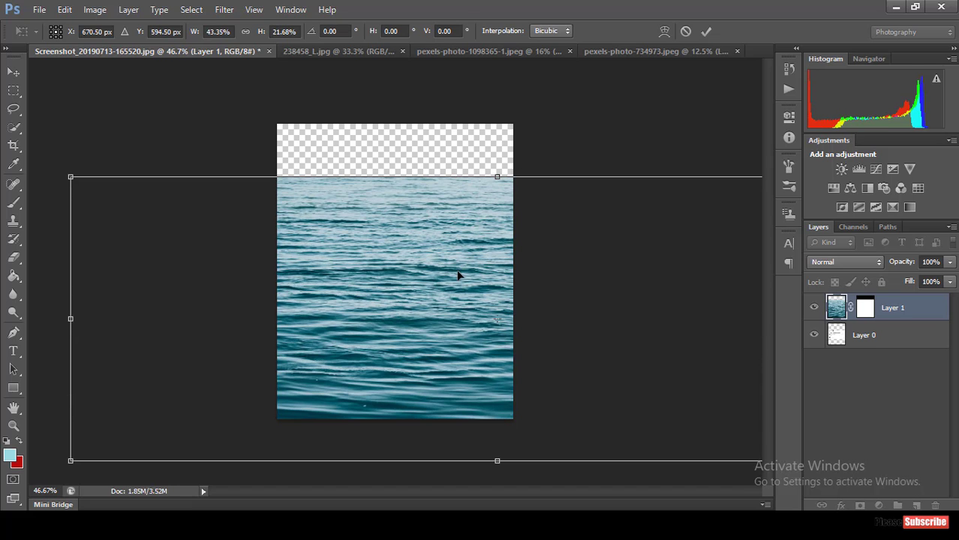
Step: Position the water just beneath the username row and commit the transform
scroll(458, 277, up, 1)
scroll(456, 268, down, 3)
mouse_move(434, 296)
mouse_down()
mouse_move(432, 389)
mouse_move(438, 340)
mouse_move(584, 410)
mouse_move(583, 420)
mouse_up()
scroll(566, 400, up, 3)
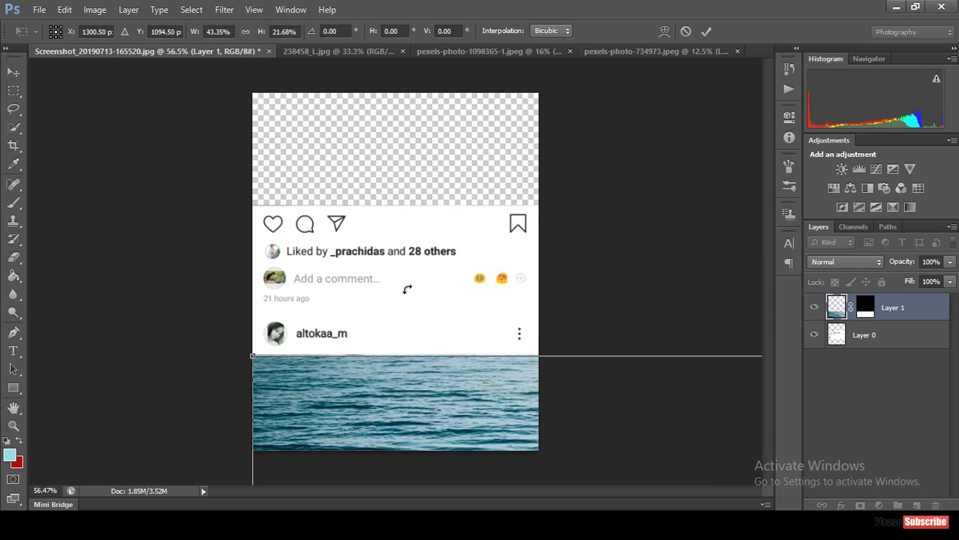
scroll(404, 285, down, 2)
scroll(325, 339, down, 1)
scroll(325, 345, up, 3)
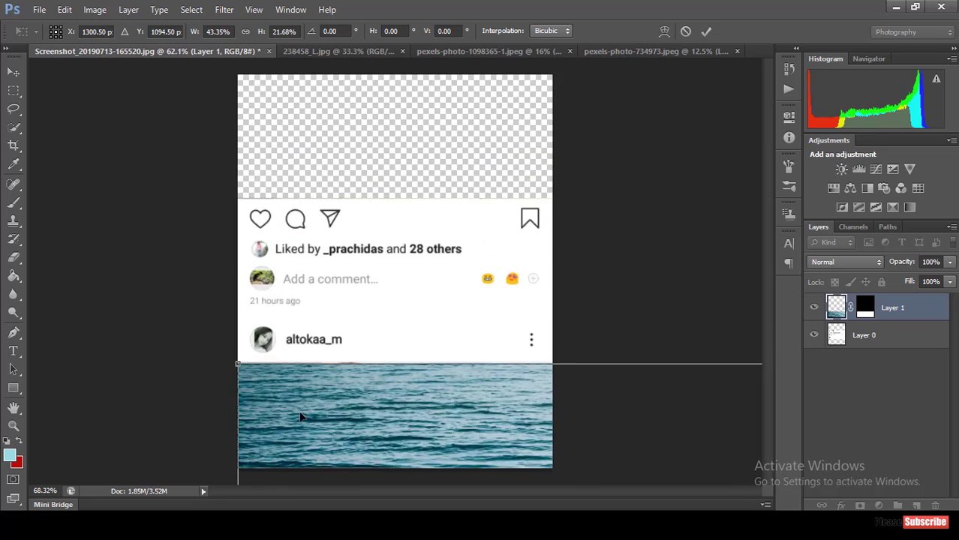
scroll(319, 397, up, 1)
drag(337, 410, 342, 406)
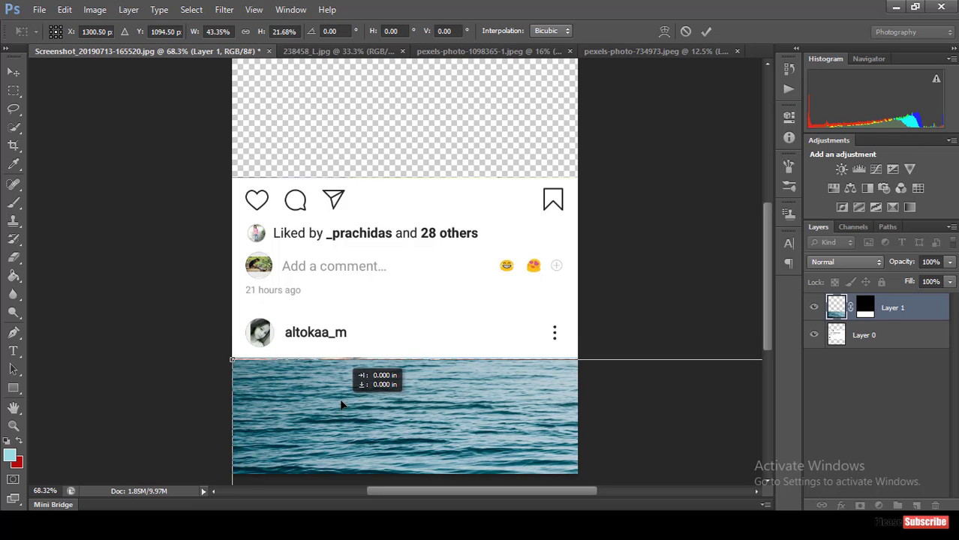
drag(342, 406, 340, 400)
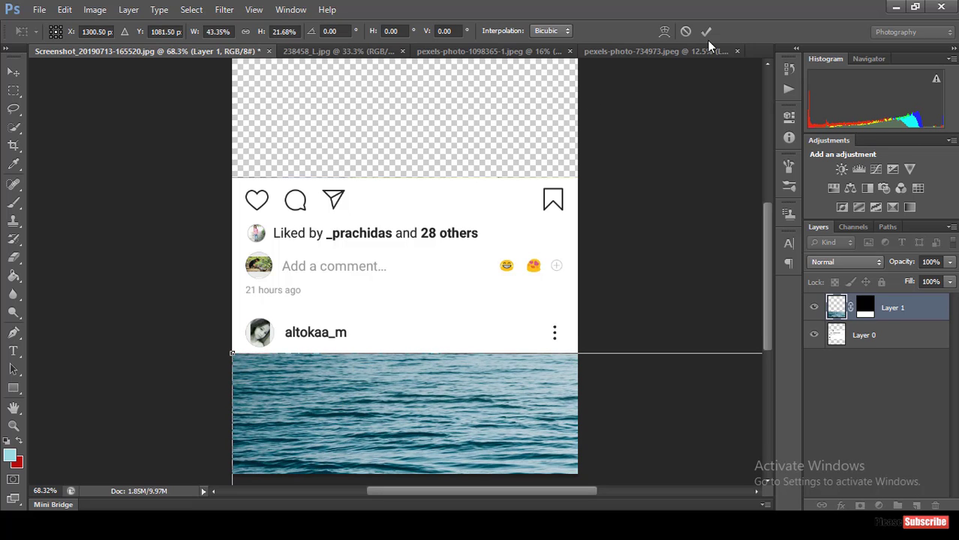
click(706, 31)
Step: Bring up the diver photo document
scroll(479, 238, down, 3)
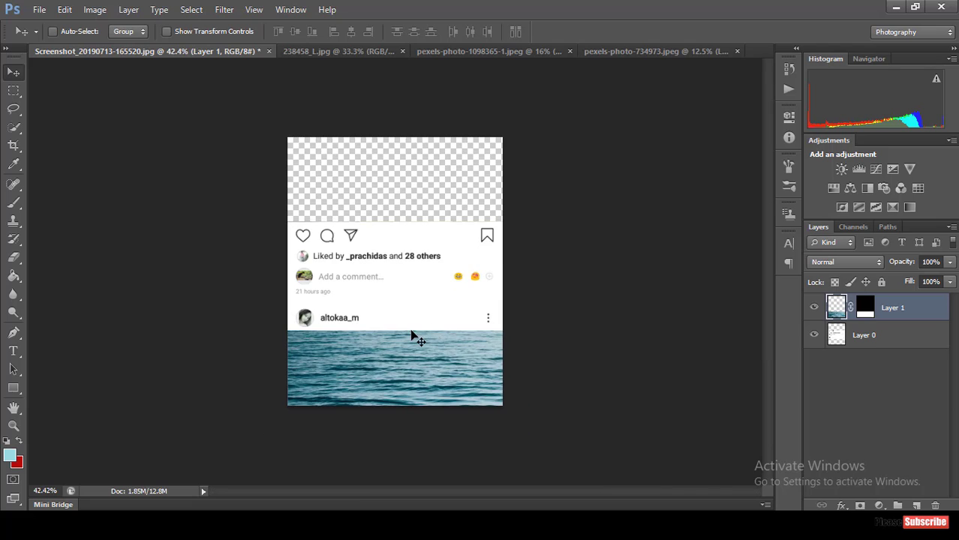
scroll(412, 336, up, 1)
click(448, 51)
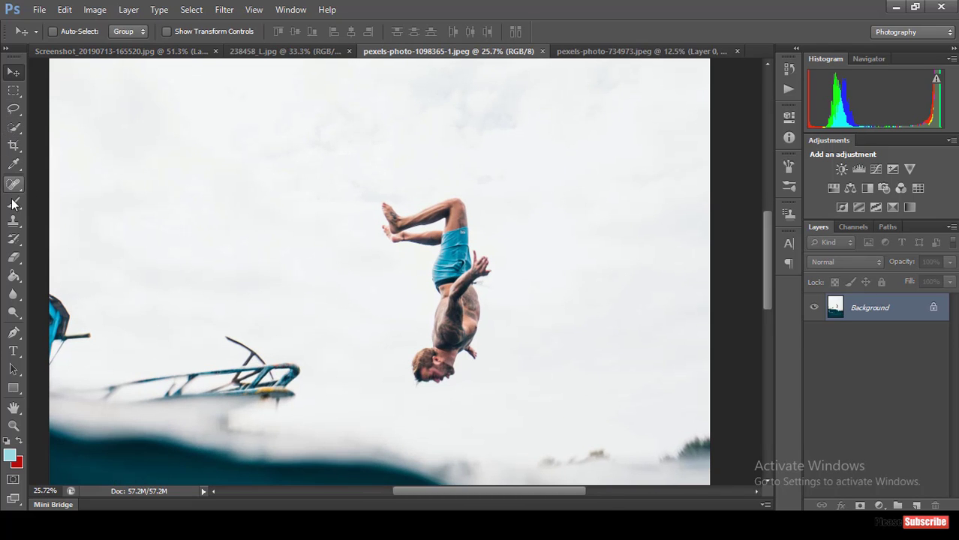
Step: Quick-select the diver's torso, arm and blue shorts with a 173 px, then 115 px brush
click(13, 128)
alt+right_click(386, 259)
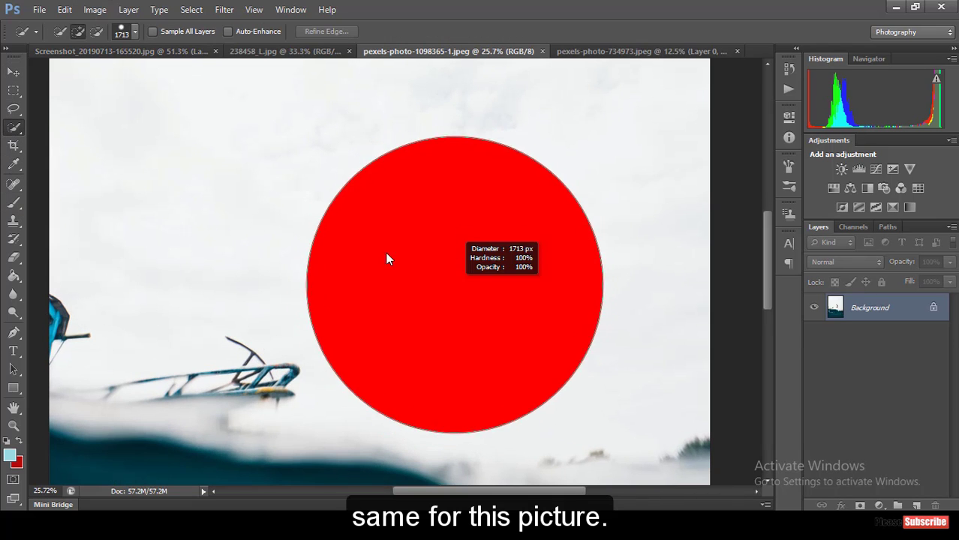
drag(387, 259, 300, 250)
scroll(463, 335, up, 1)
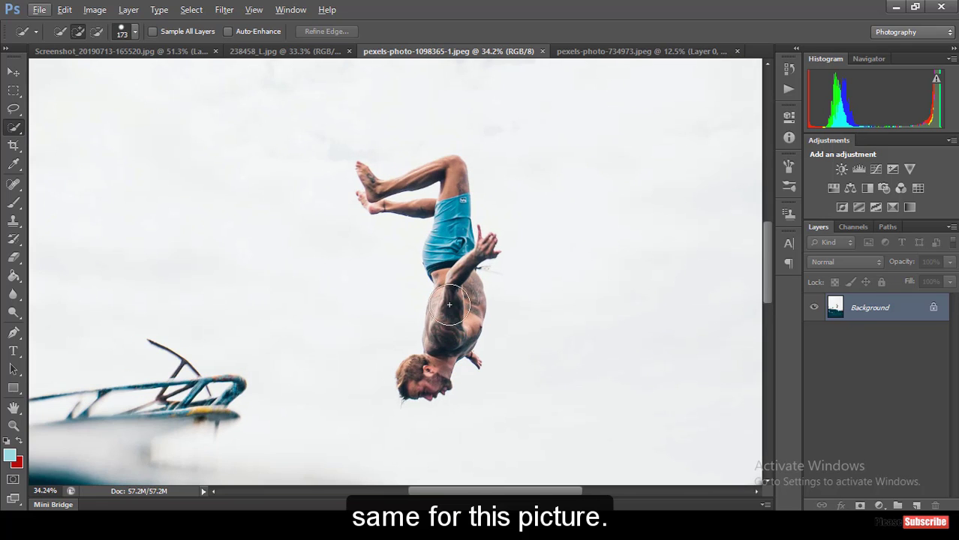
drag(449, 304, 450, 330)
alt+right_click(430, 368)
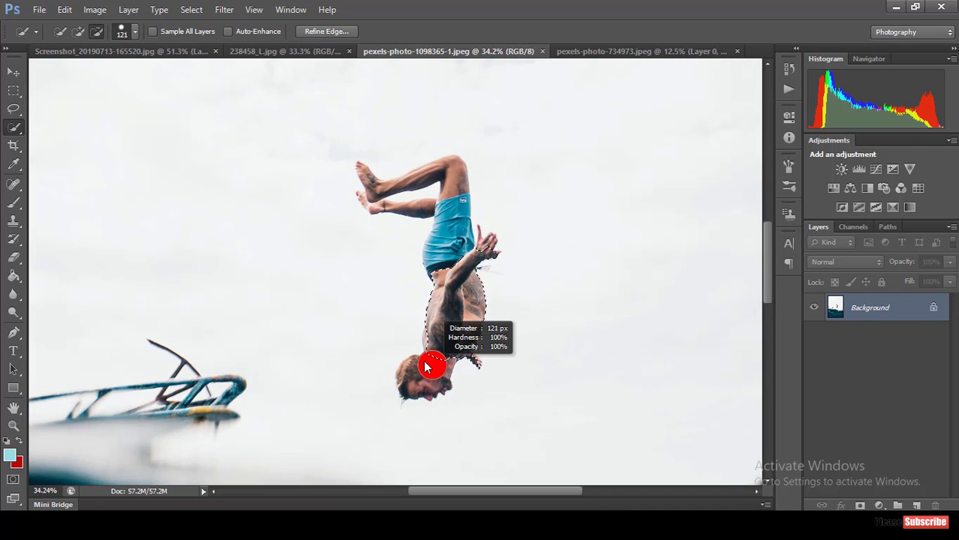
drag(424, 366, 428, 364)
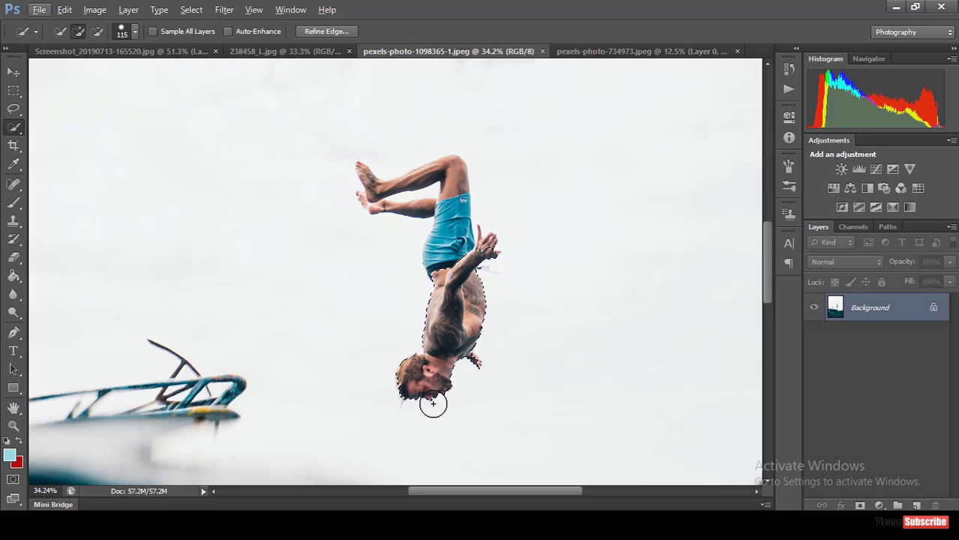
scroll(428, 401, up, 2)
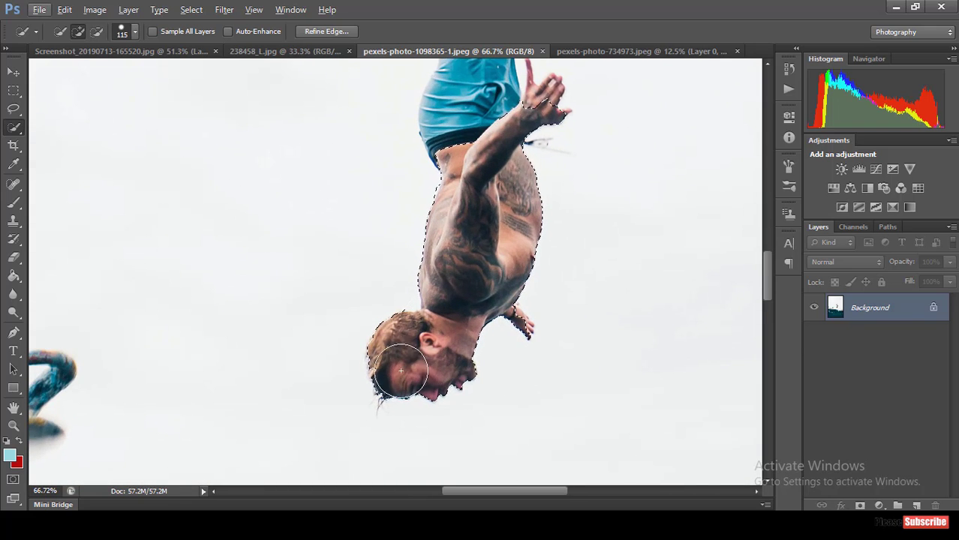
scroll(472, 308, down, 3)
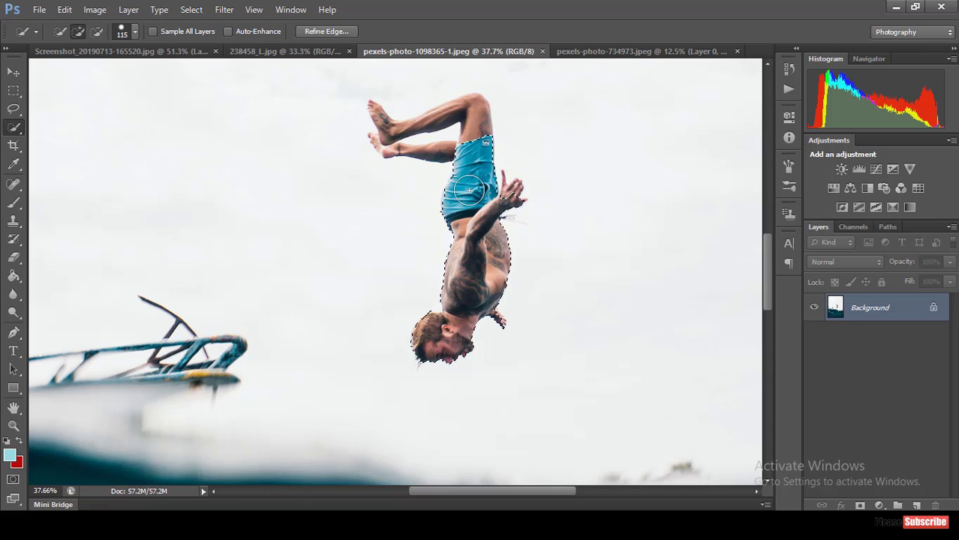
drag(468, 192, 481, 151)
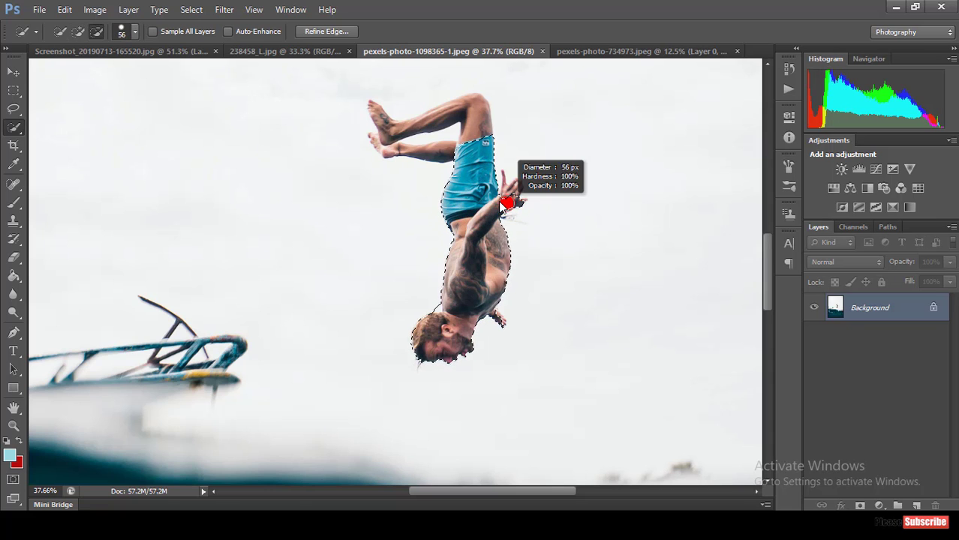
Step: Add the raised hand's fingers, lower arm and feet using 14–78 px brushes
scroll(499, 235, up, 2)
scroll(499, 235, up, 2)
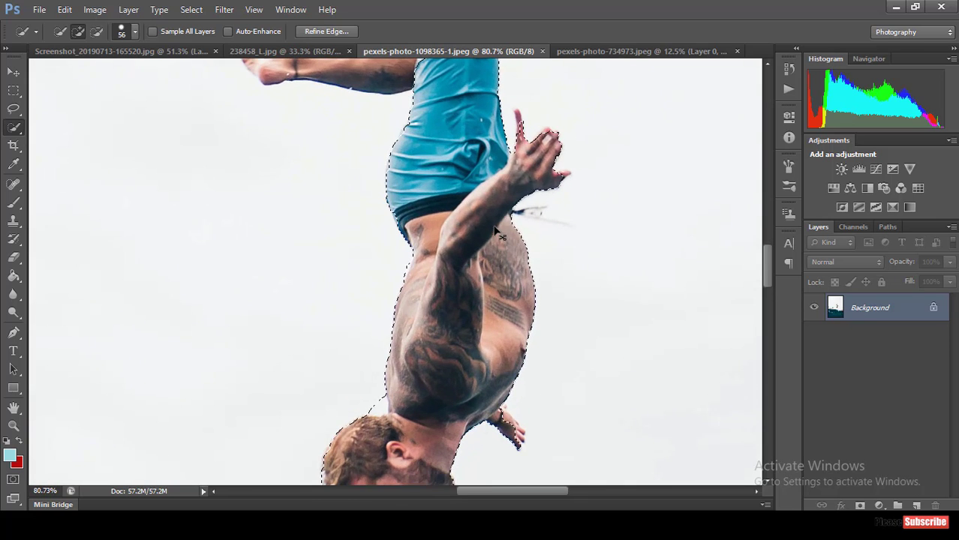
right_click(526, 167)
key(Escape)
drag(526, 167, 516, 167)
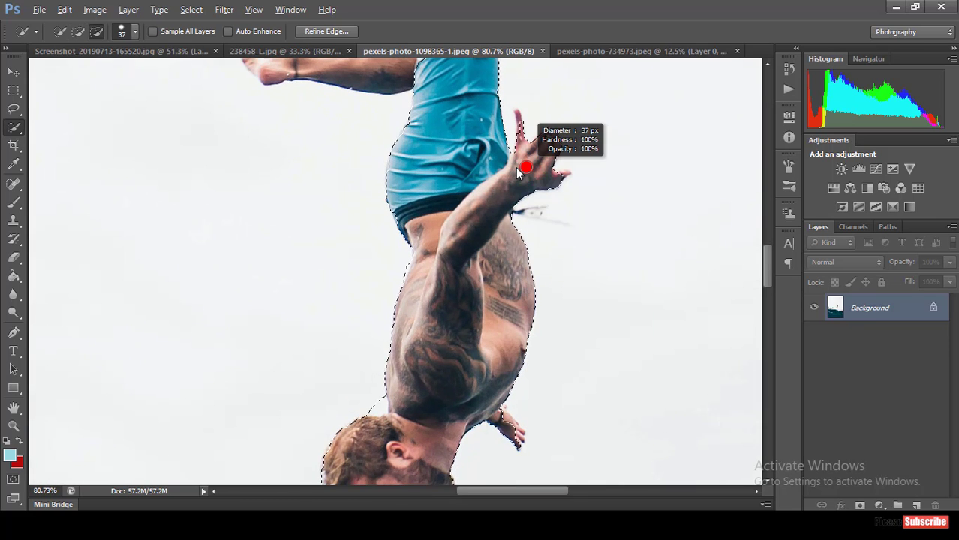
drag(573, 176, 517, 115)
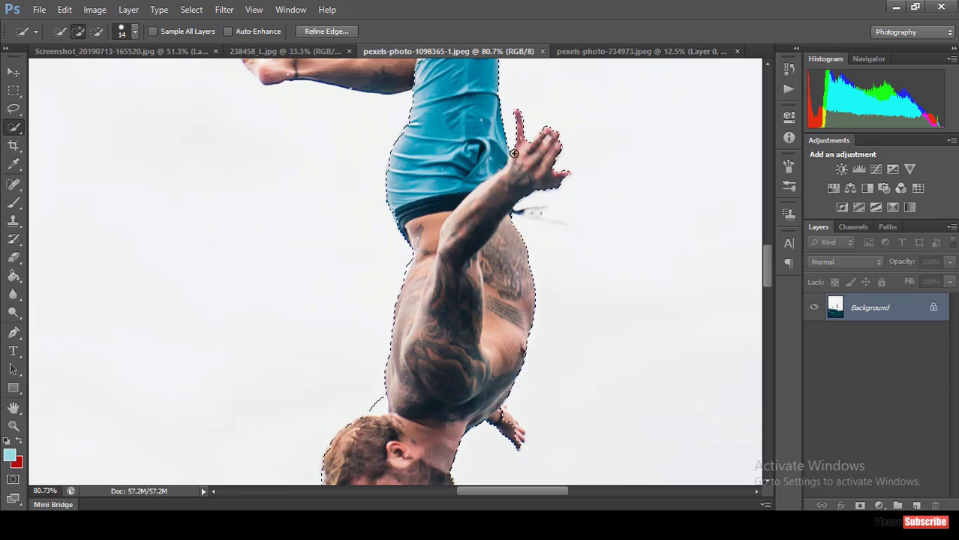
scroll(517, 115, down, 3)
mouse_move(473, 103)
mouse_down()
mouse_move(481, 106)
mouse_move(448, 98)
mouse_move(396, 122)
mouse_up()
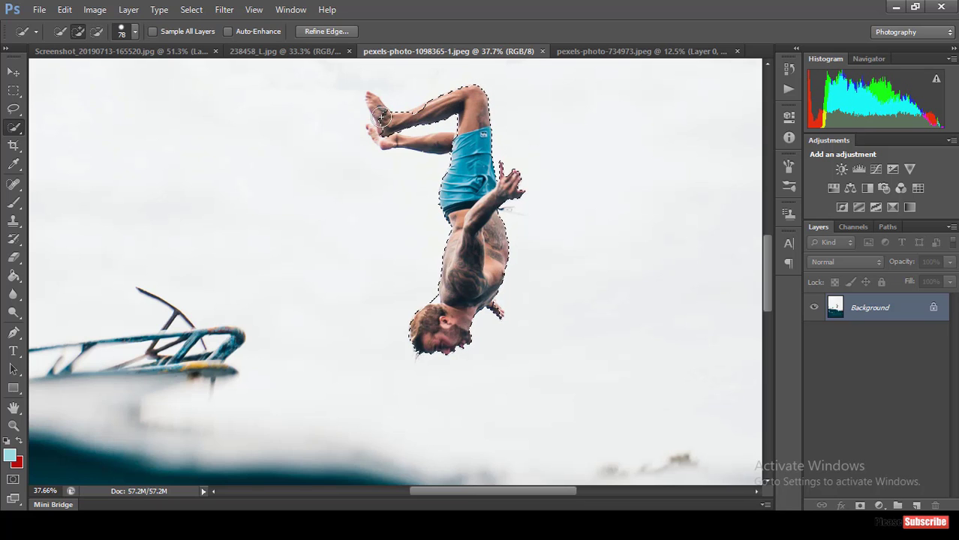
alt+right_click(375, 106)
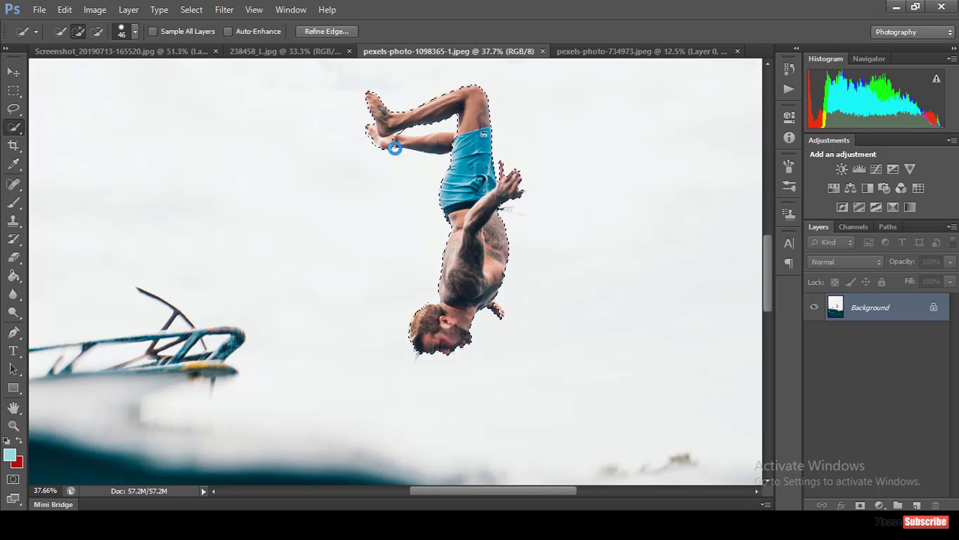
mouse_move(392, 147)
mouse_down()
mouse_move(434, 145)
mouse_move(399, 152)
mouse_up()
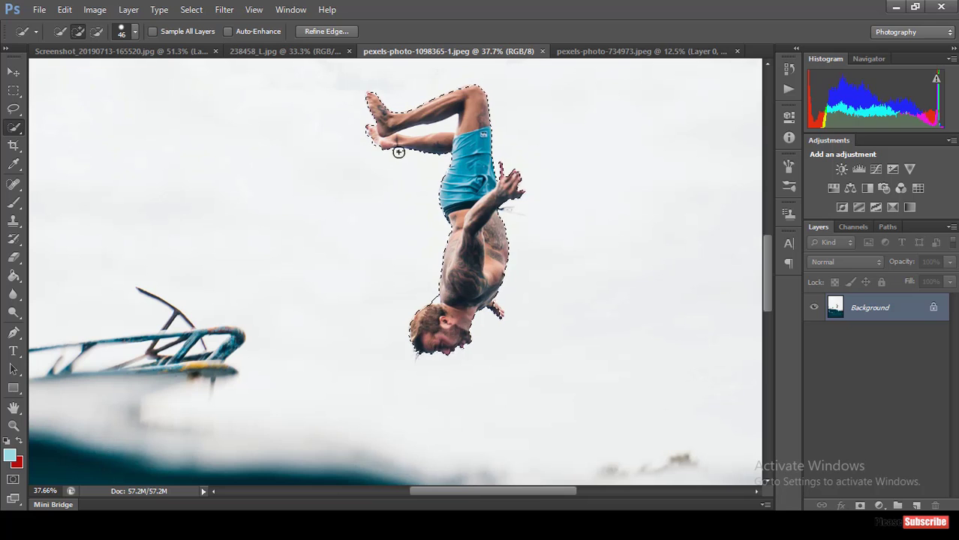
Step: Refine the diver selection's edges with small 26 px and 7 px brushes
scroll(397, 180, up, 3)
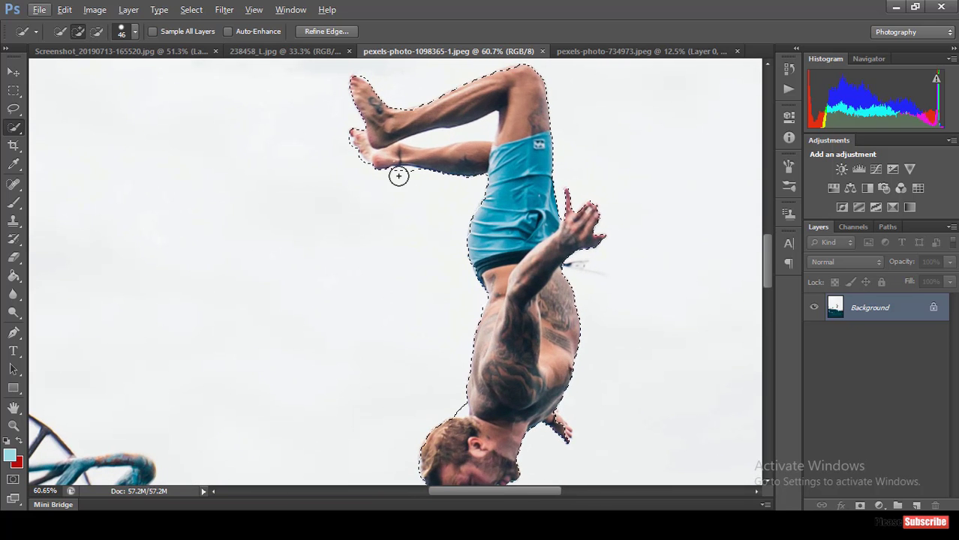
drag(398, 177, 407, 174)
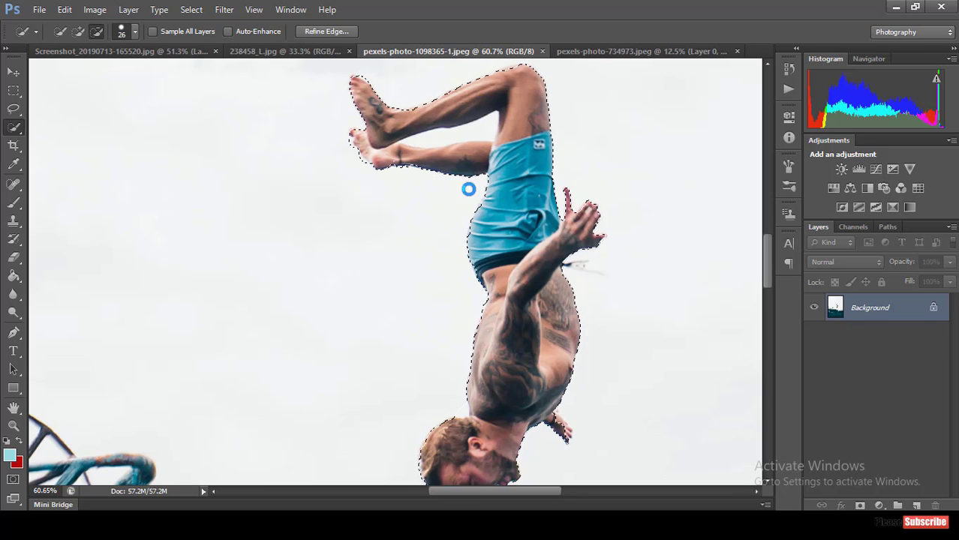
drag(469, 137, 454, 147)
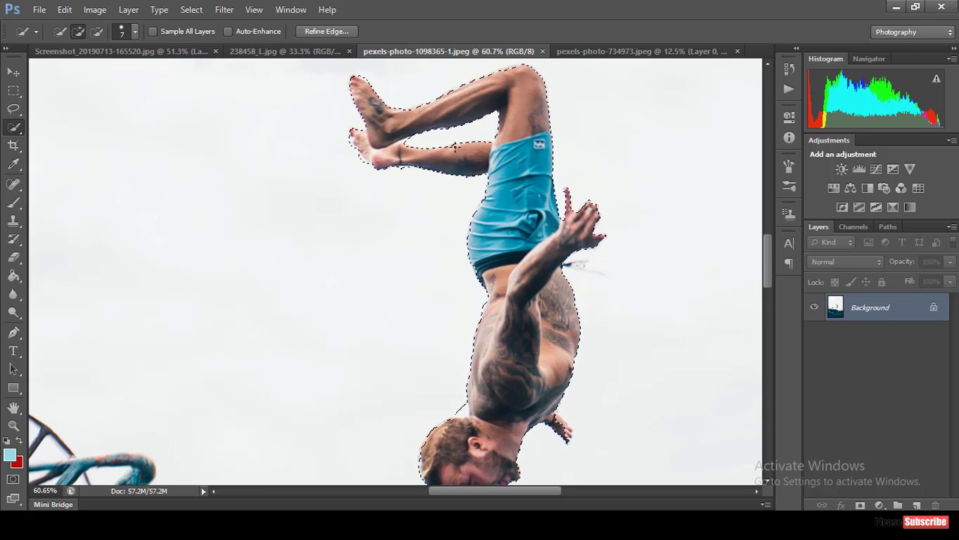
scroll(532, 174, down, 2)
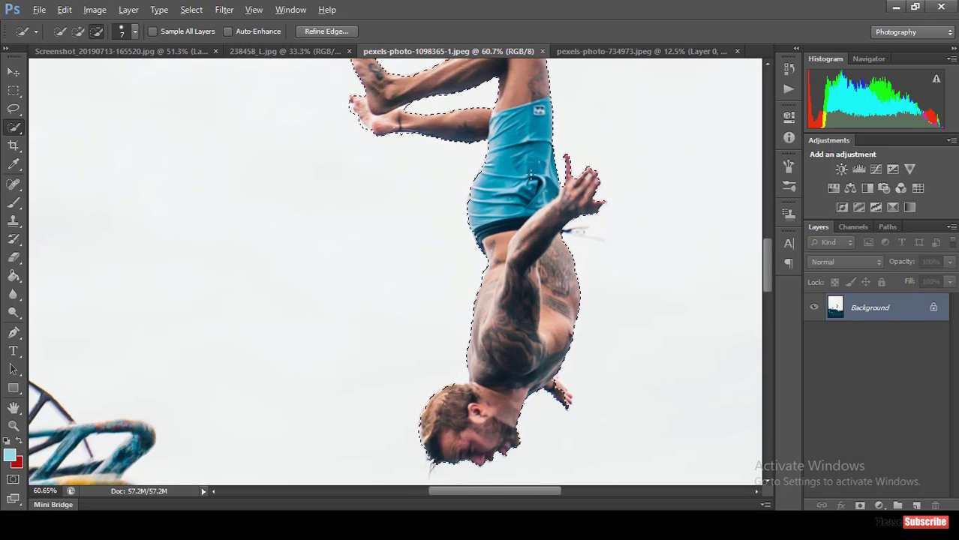
scroll(526, 173, down, 1)
scroll(526, 172, up, 1)
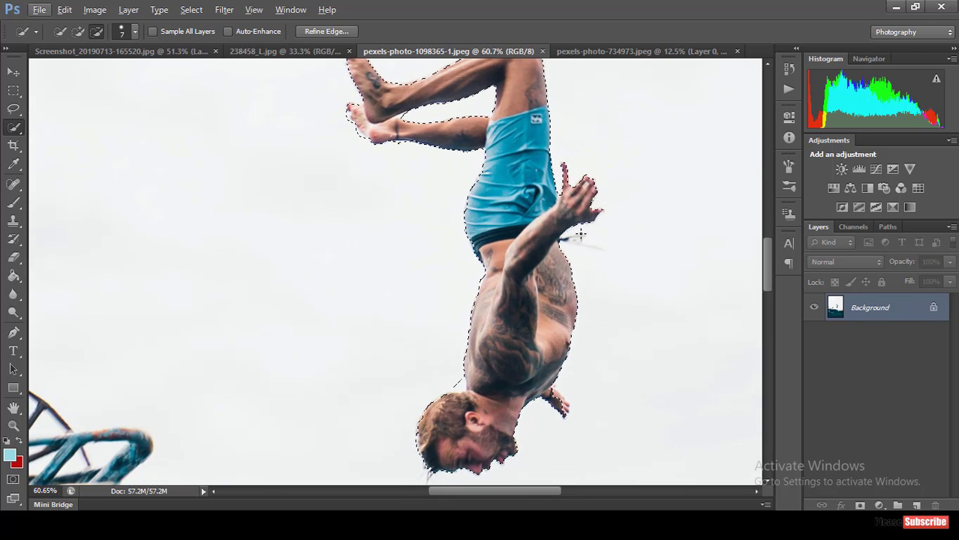
key(alt)
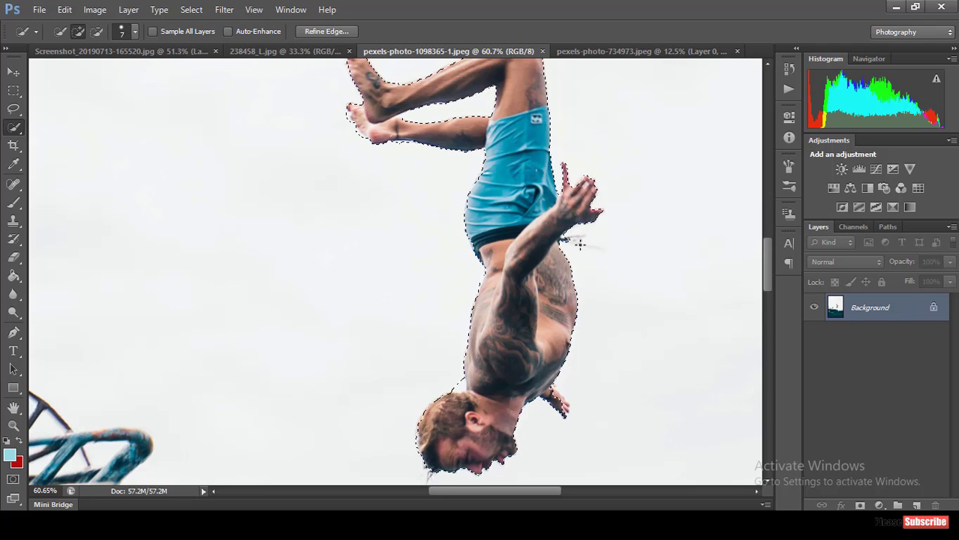
scroll(574, 242, down, 1)
scroll(574, 242, up, 1)
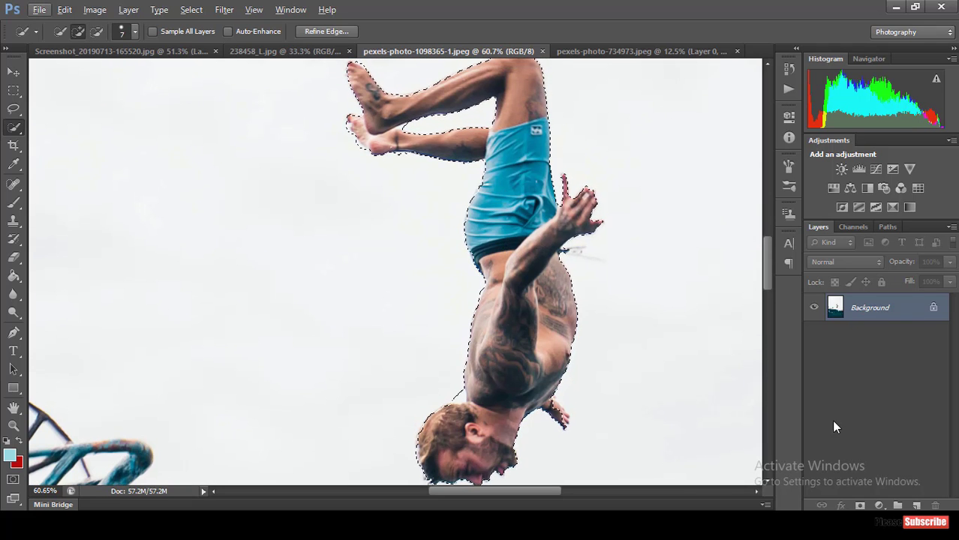
Step: Mask the diver from the sky and drag the cut-out toward the Instagram post
click(860, 506)
scroll(554, 325, down, 2)
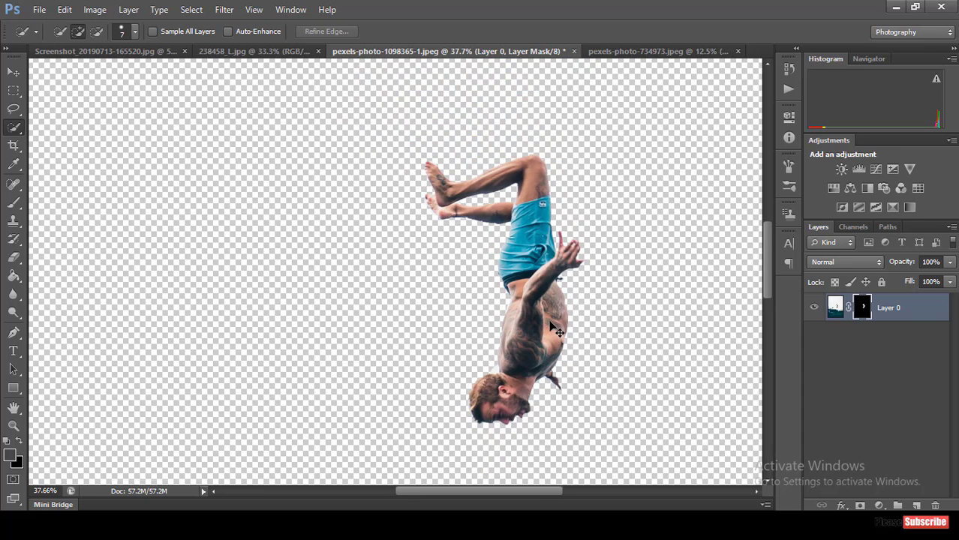
key(v)
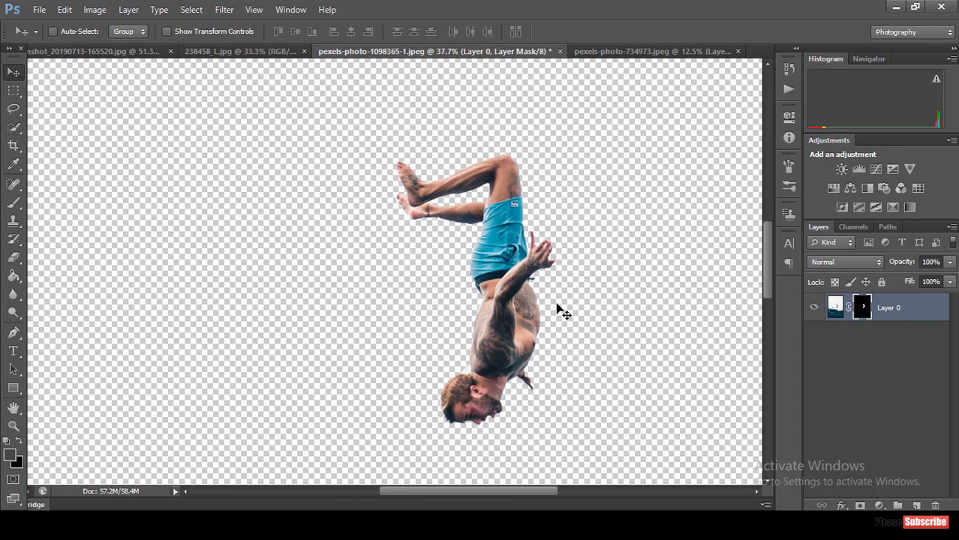
mouse_move(516, 311)
mouse_down()
mouse_move(102, 66)
mouse_move(196, 161)
mouse_up()
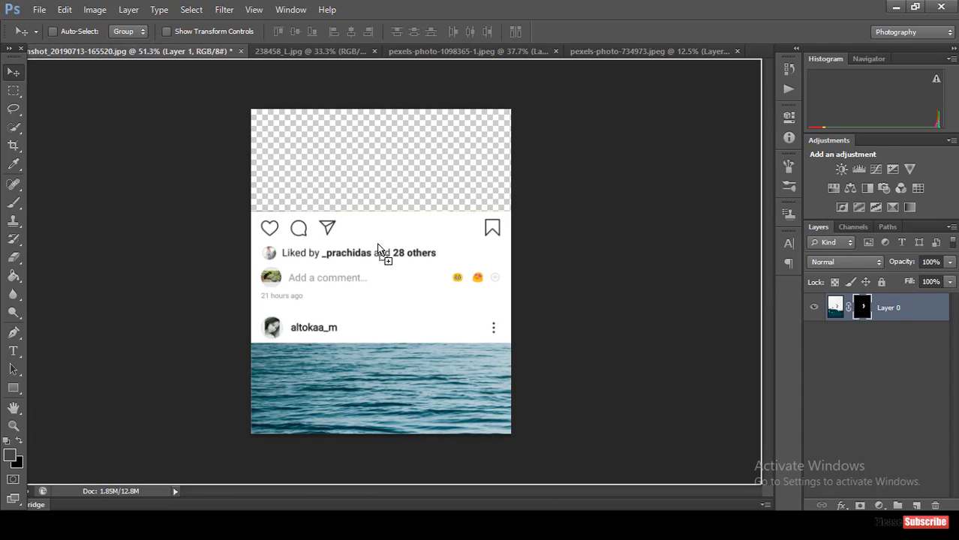
Step: Drop the diver into the post as Layer 2 and shrink him to about 47%
drag(378, 248, 397, 273)
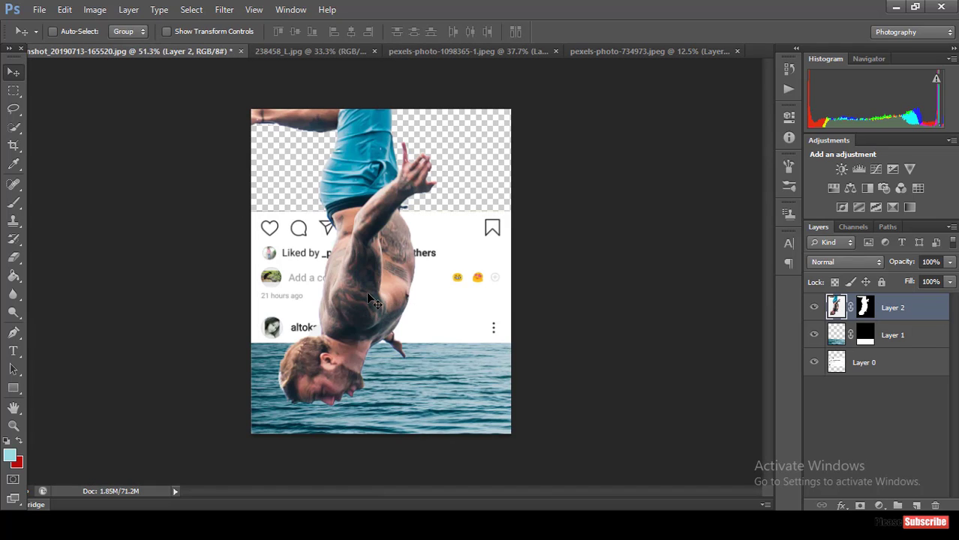
key(ctrl+t)
key(ctrl+0)
scroll(374, 305, down, 3)
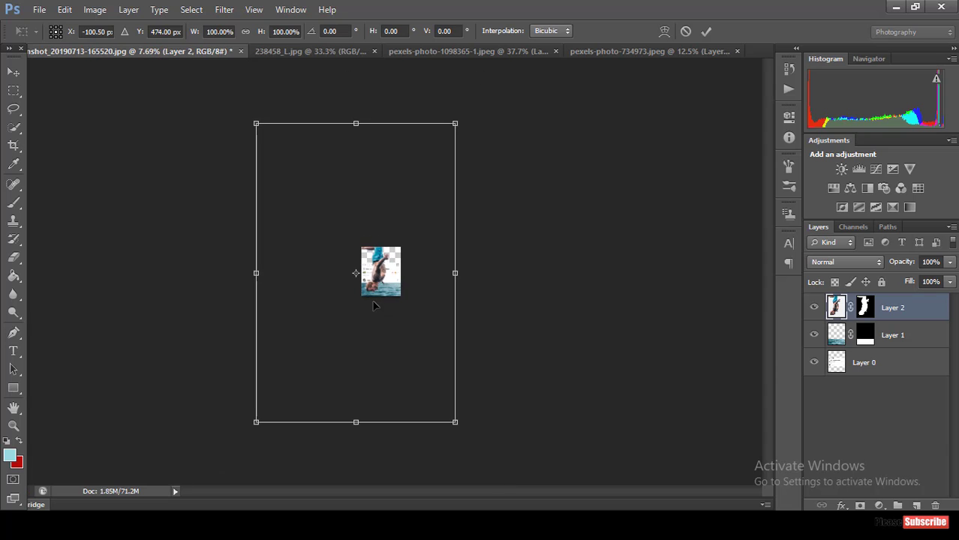
mouse_move(256, 123)
mouse_down()
mouse_move(362, 283)
mouse_move(361, 210)
mouse_up()
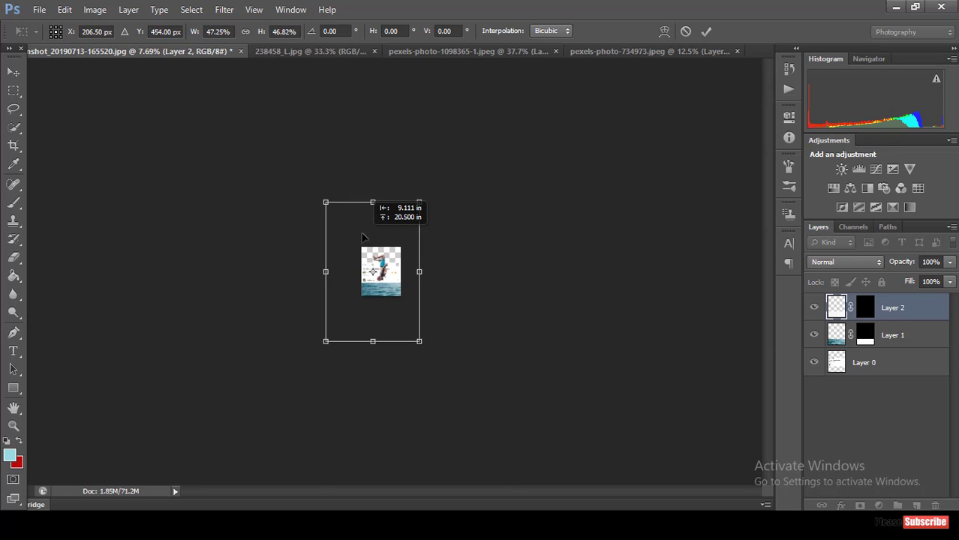
scroll(398, 274, up, 3)
scroll(397, 274, up, 2)
scroll(398, 274, up, 2)
scroll(398, 276, up, 2)
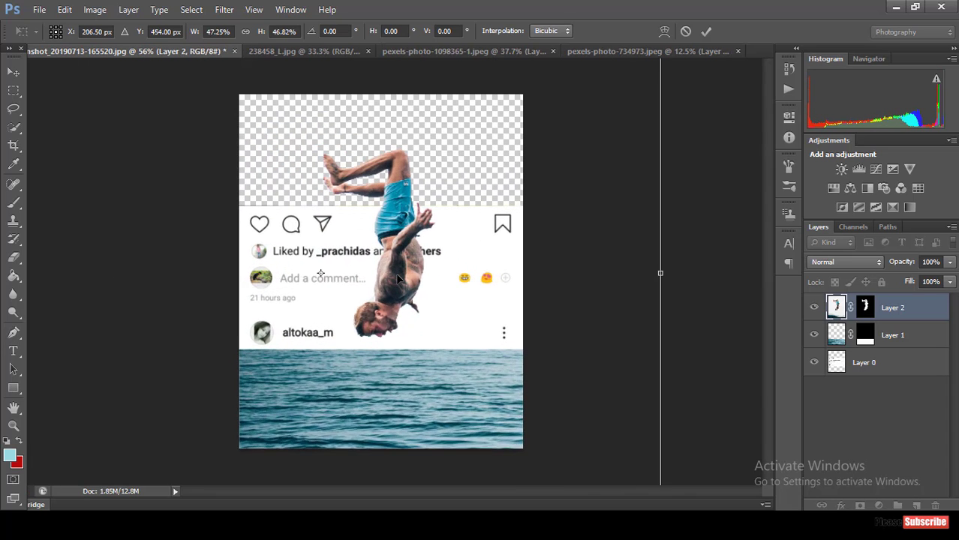
scroll(399, 279, up, 2)
scroll(398, 279, up, 2)
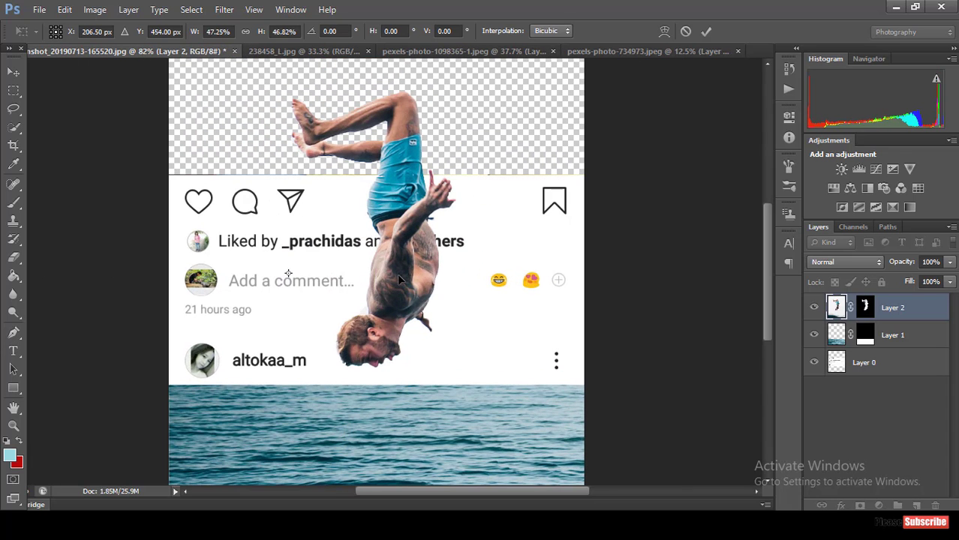
scroll(397, 273, down, 1)
scroll(397, 274, down, 1)
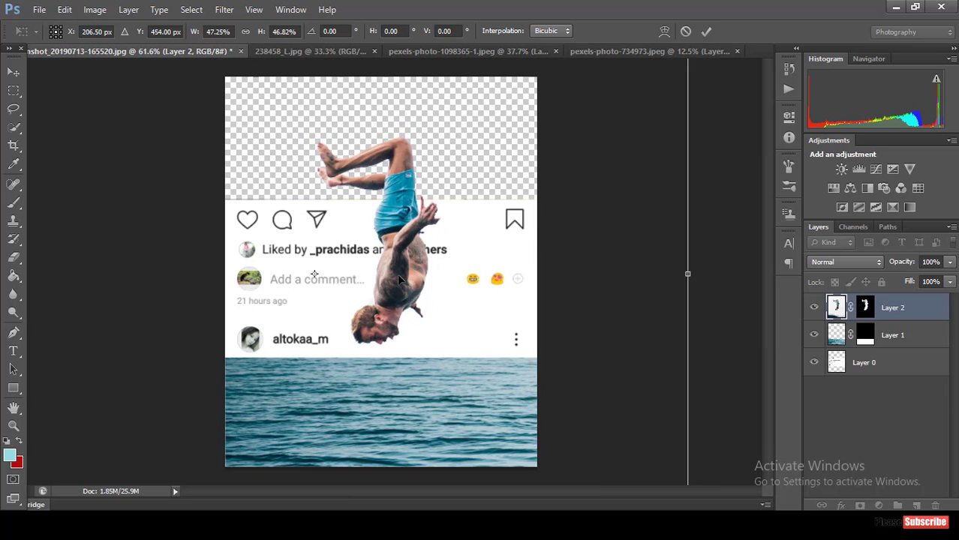
Step: Raise the diver in the post and shrink him further to about 33% width
drag(397, 273, 399, 248)
scroll(400, 250, down, 2)
scroll(400, 250, down, 1)
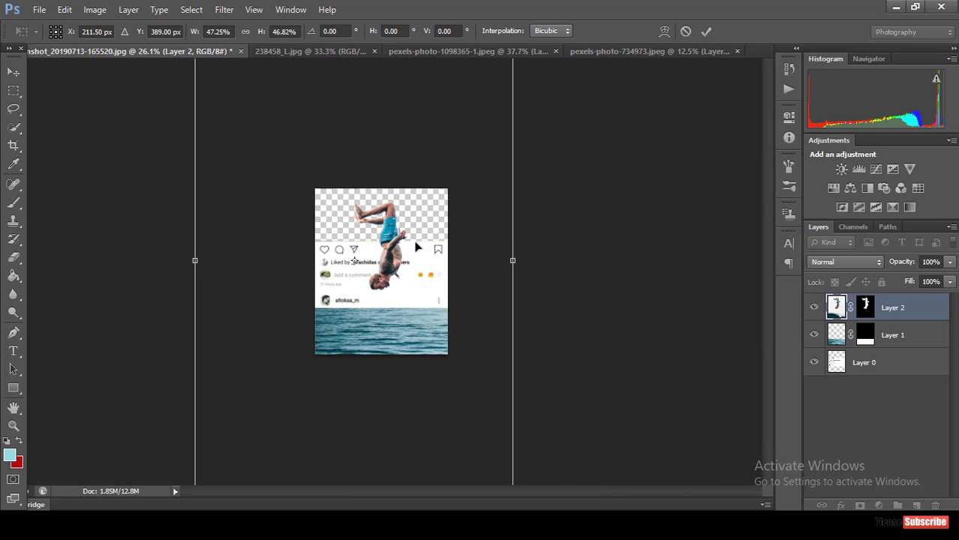
scroll(391, 266, down, 1)
mouse_move(477, 87)
mouse_down()
mouse_move(398, 199)
mouse_move(407, 200)
mouse_up()
mouse_move(356, 294)
mouse_down()
mouse_move(408, 238)
mouse_move(402, 231)
mouse_up()
scroll(390, 262, up, 3)
scroll(392, 262, up, 1)
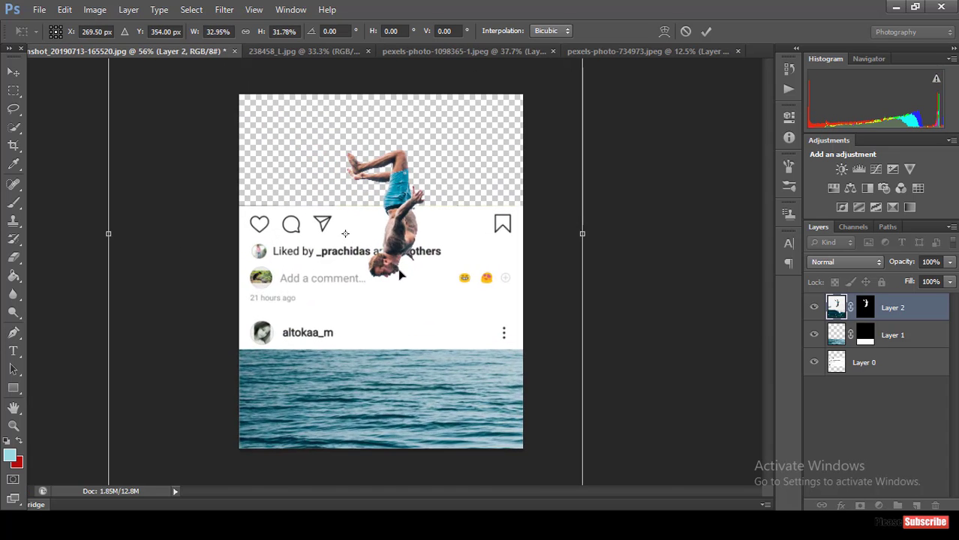
scroll(394, 265, up, 2)
scroll(401, 272, down, 2)
scroll(404, 276, down, 1)
scroll(398, 278, down, 1)
scroll(390, 282, down, 2)
Step: Adjust the diver to roughly 31% and nudge him into place diving into the likes band
drag(362, 428, 363, 371)
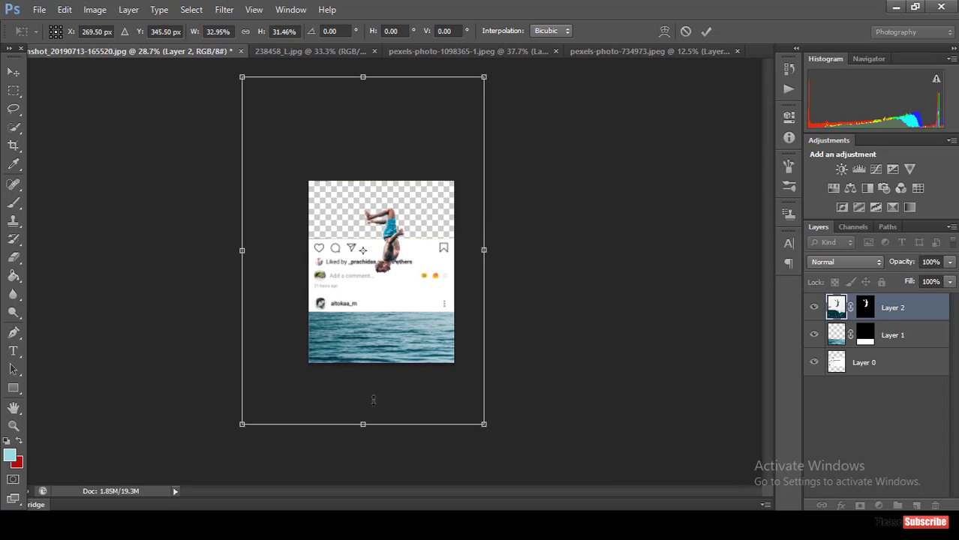
mouse_move(241, 76)
mouse_down()
mouse_move(277, 114)
mouse_move(255, 66)
mouse_up()
mouse_move(370, 371)
mouse_down()
mouse_move(370, 433)
mouse_move(372, 415)
mouse_up()
scroll(458, 298, up, 1)
scroll(425, 298, up, 1)
scroll(424, 298, up, 1)
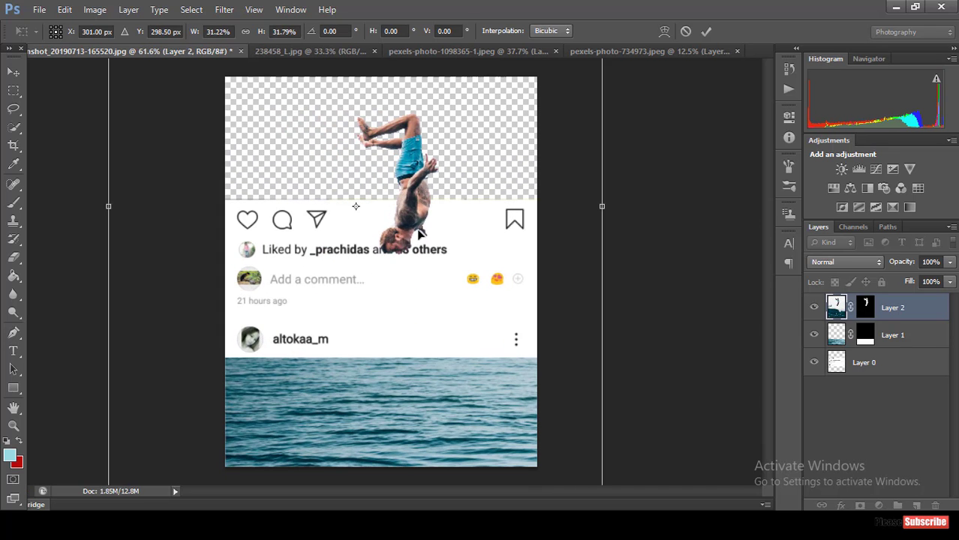
drag(423, 235, 415, 272)
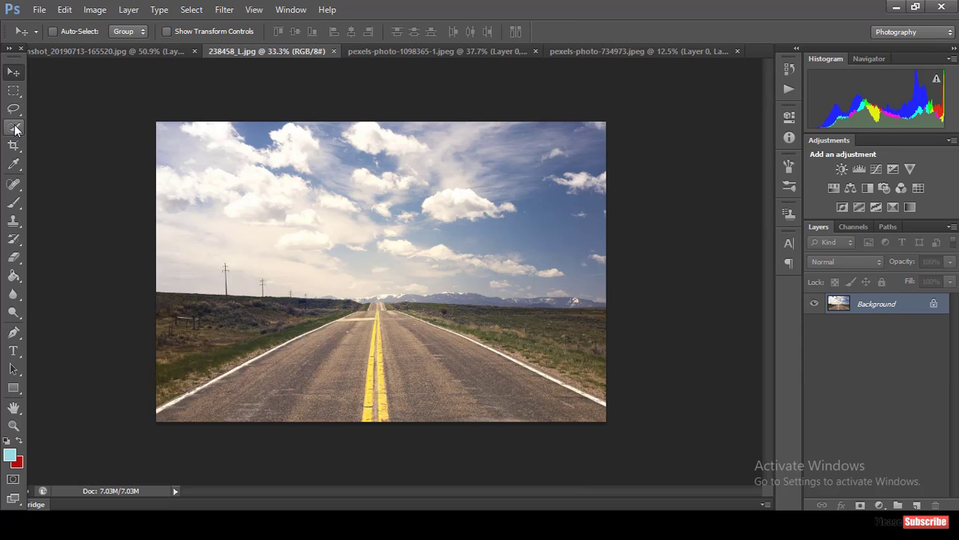
Step: Select the entire road photo with a 331 px Quick Selection brush, mask it, and drag it to the post
click(15, 129)
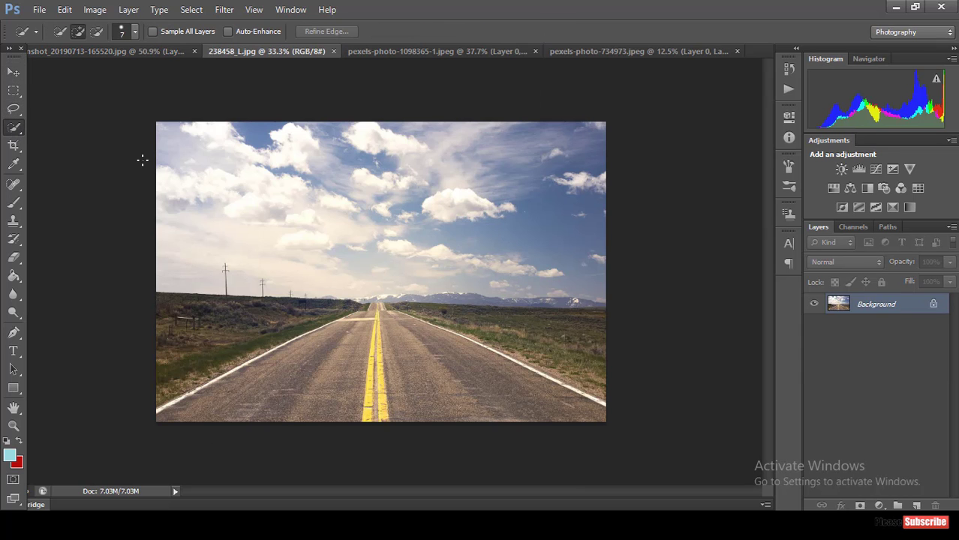
alt+right_click(226, 190)
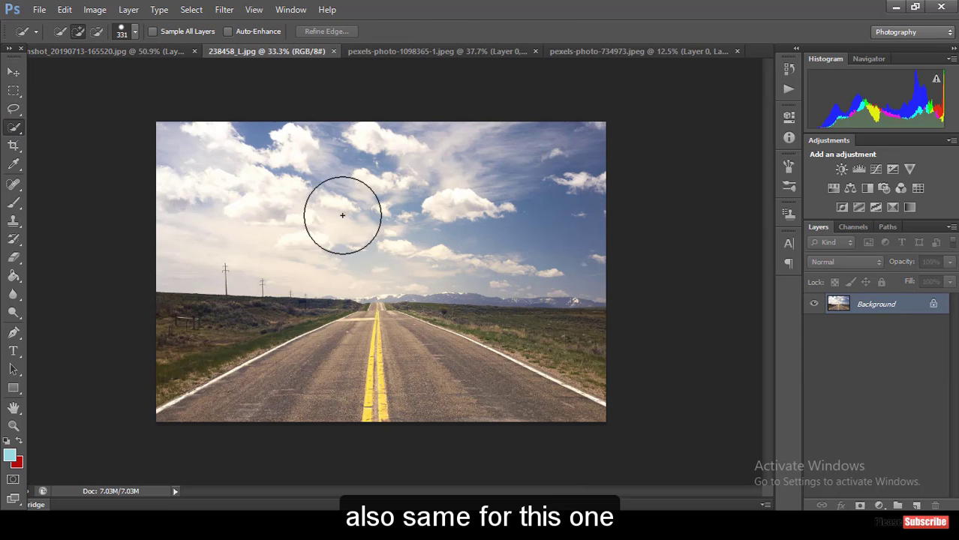
mouse_move(341, 216)
mouse_down()
mouse_move(212, 202)
mouse_move(461, 160)
mouse_move(664, 321)
mouse_up()
click(860, 507)
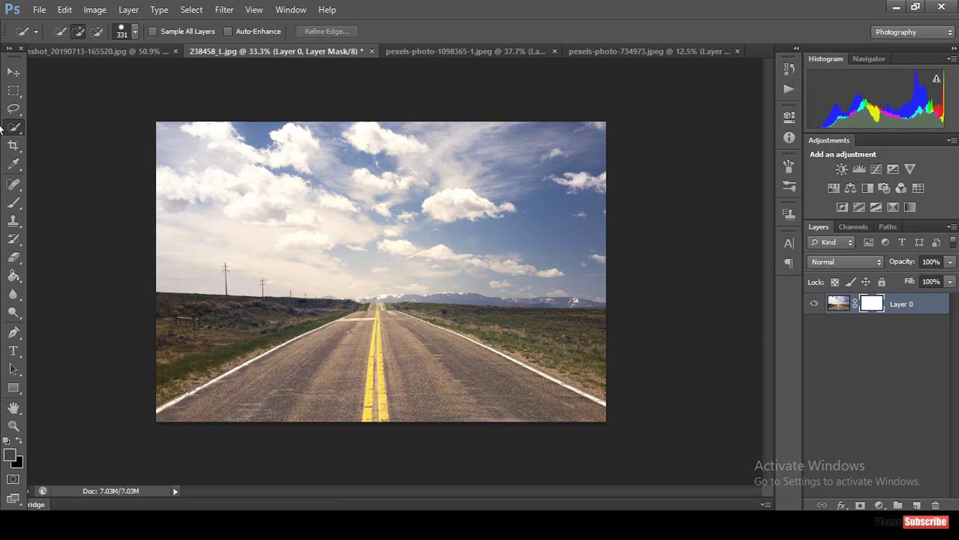
click(13, 72)
mouse_move(408, 321)
mouse_down()
mouse_move(255, 183)
mouse_move(333, 210)
mouse_up()
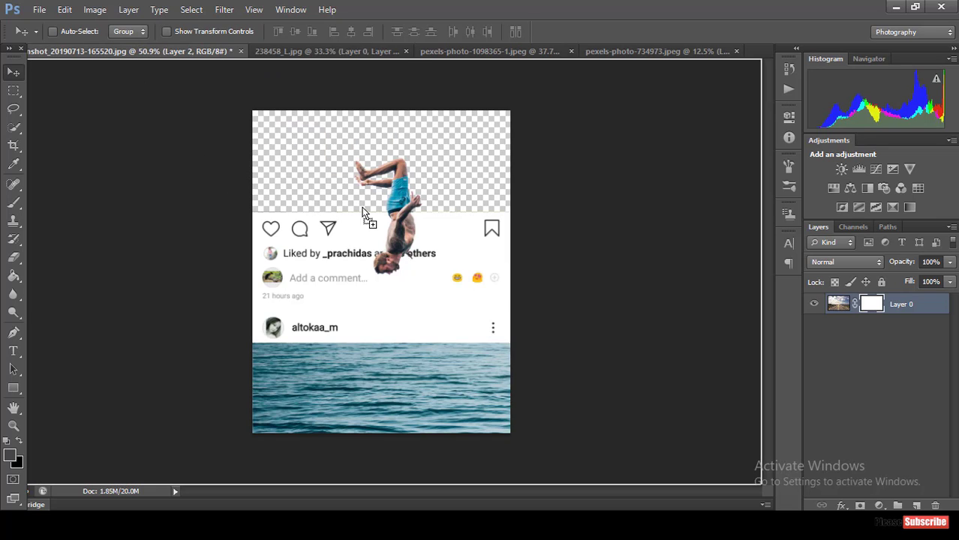
Step: Place the road photo as Layer 3 and enlarge it to about 140% by 130%
drag(367, 255, 388, 269)
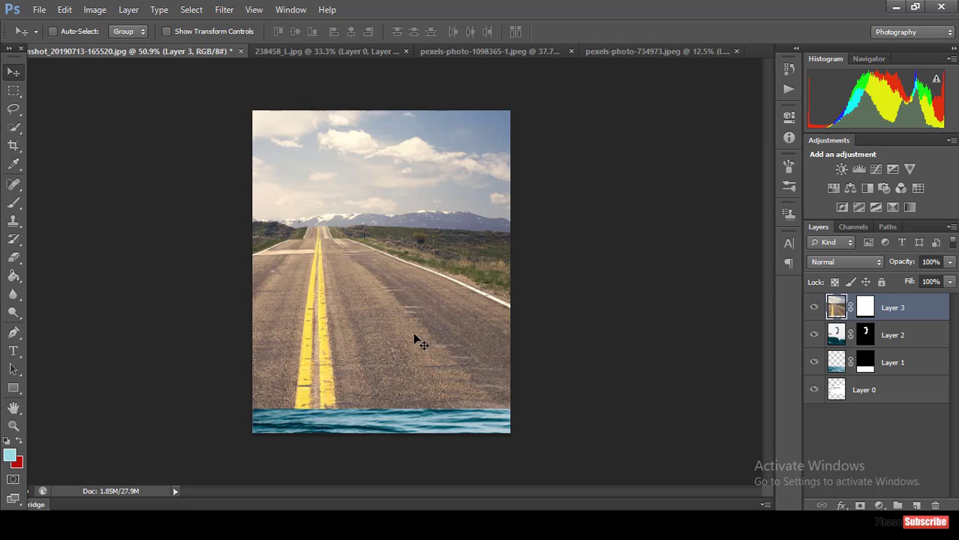
key(ctrl+t)
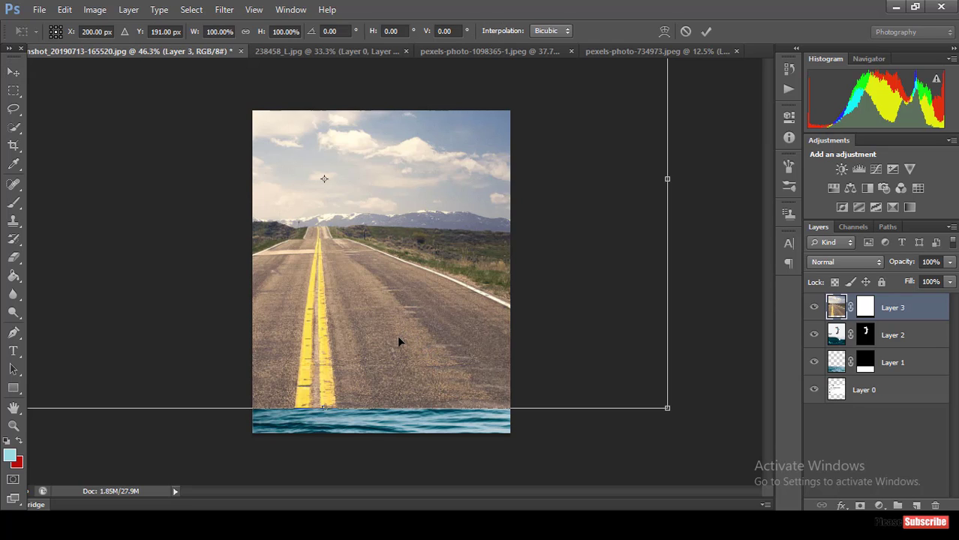
key(ctrl+minus)
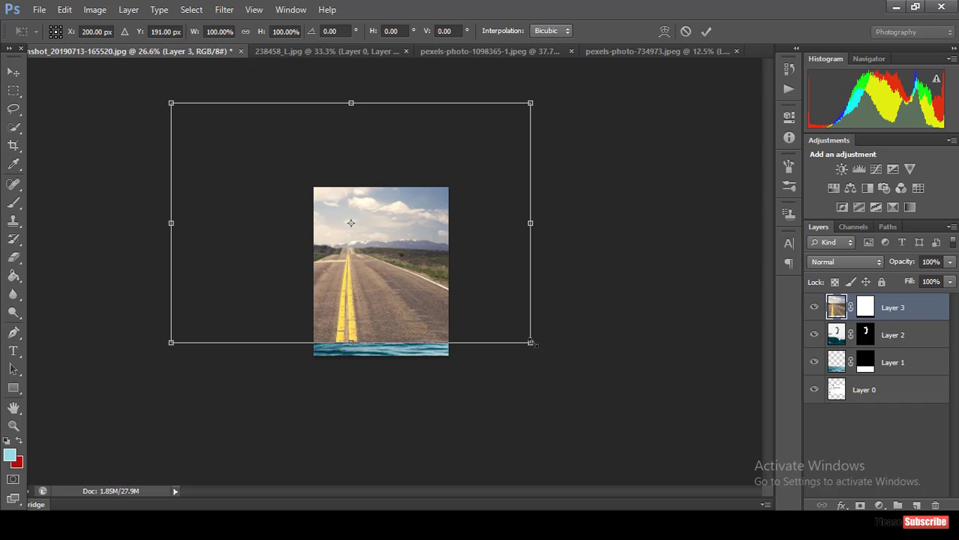
mouse_move(574, 358)
mouse_down()
mouse_move(653, 418)
mouse_move(676, 413)
mouse_up()
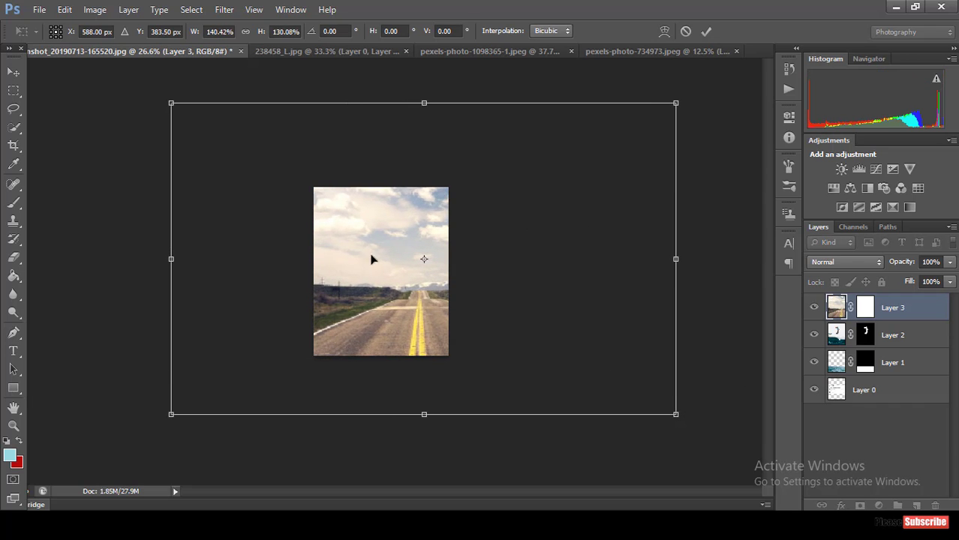
mouse_move(371, 260)
mouse_down()
mouse_move(465, 386)
mouse_move(422, 192)
mouse_move(408, 245)
mouse_up()
mouse_move(449, 400)
mouse_down()
mouse_move(445, 275)
mouse_move(425, 292)
mouse_move(424, 331)
mouse_up()
Step: Widen Layer 3 to about 199%, then undo and reposition it so the sky fills the canvas
drag(422, 259, 360, 299)
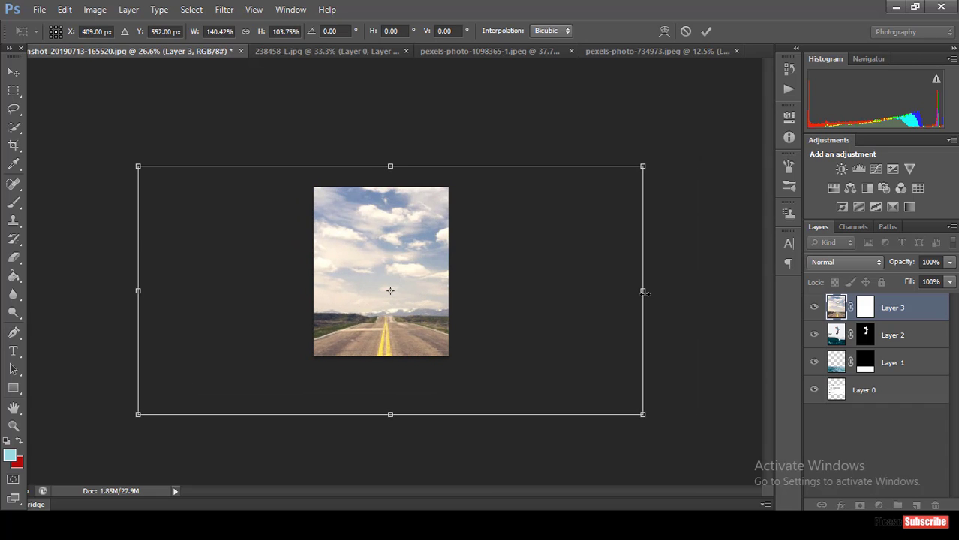
drag(643, 292, 765, 291)
drag(138, 291, 51, 284)
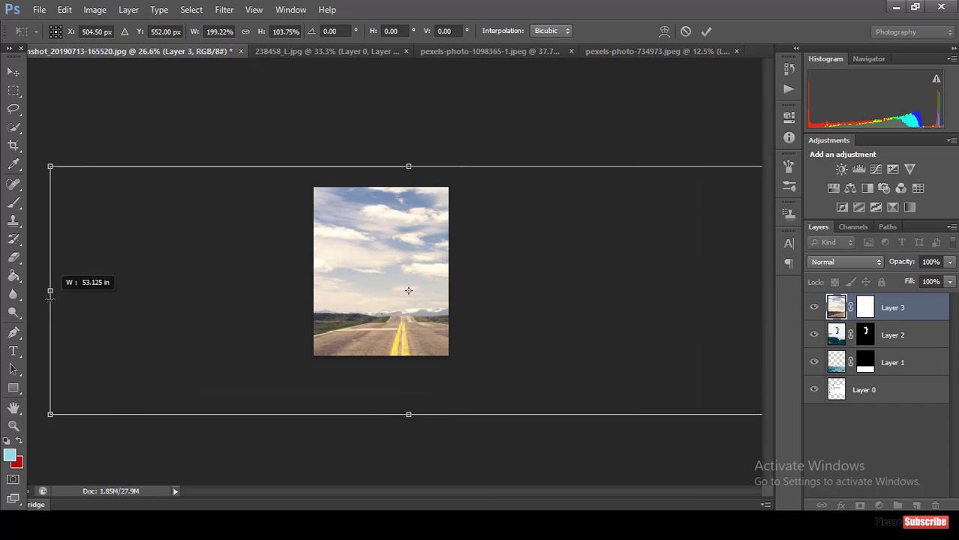
drag(408, 167, 412, 66)
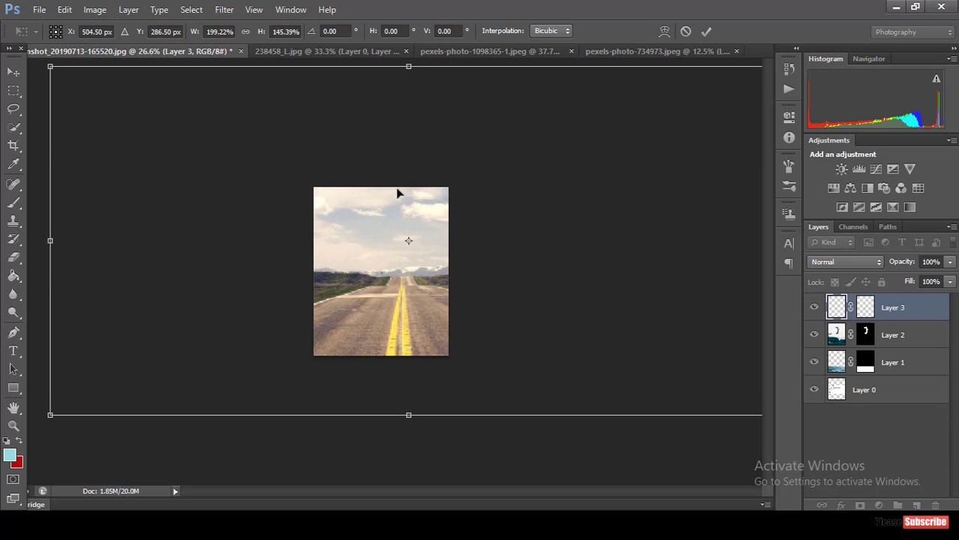
drag(368, 280, 363, 354)
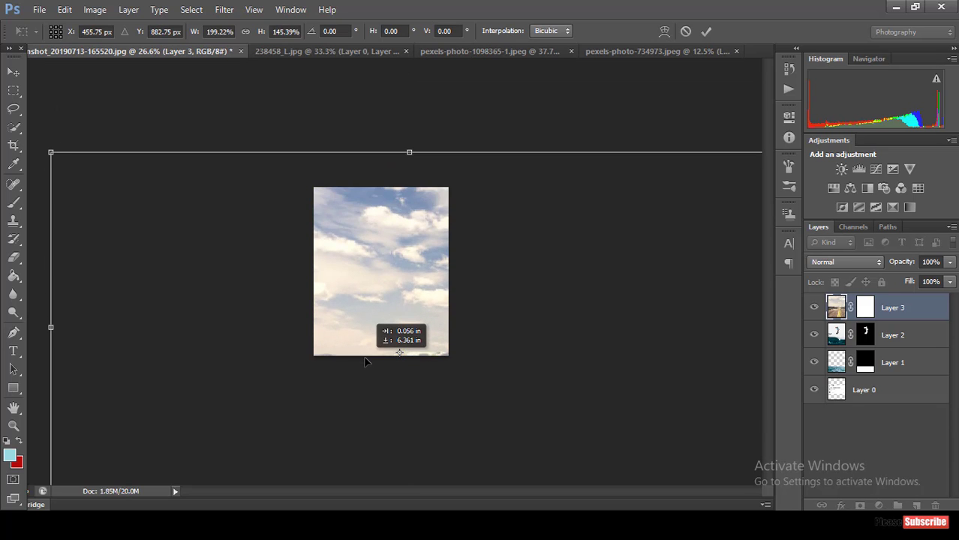
drag(363, 354, 356, 337)
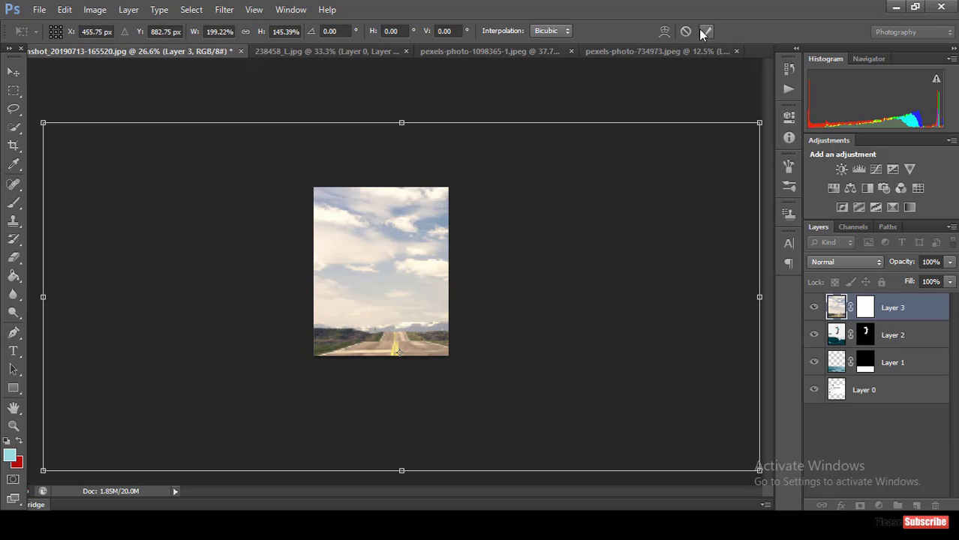
click(704, 31)
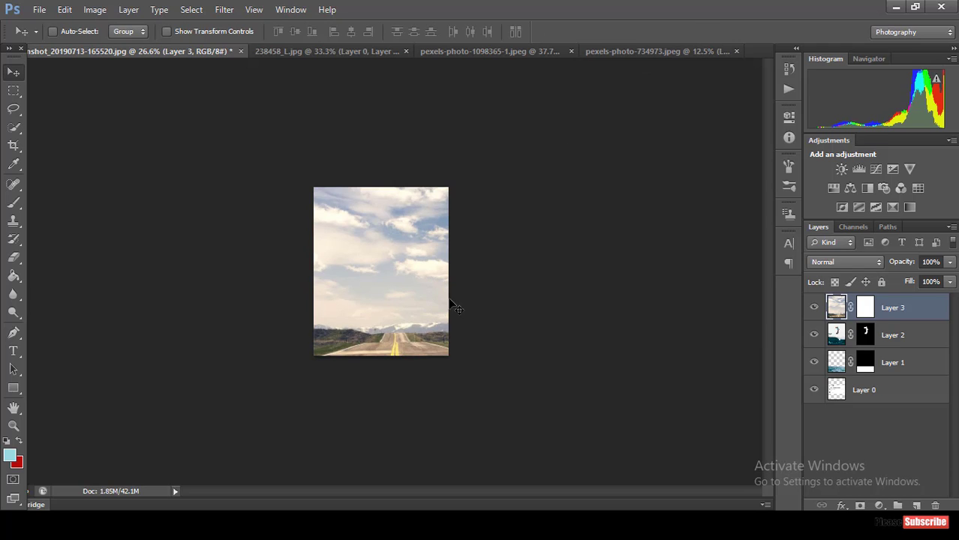
key(ctrl+z)
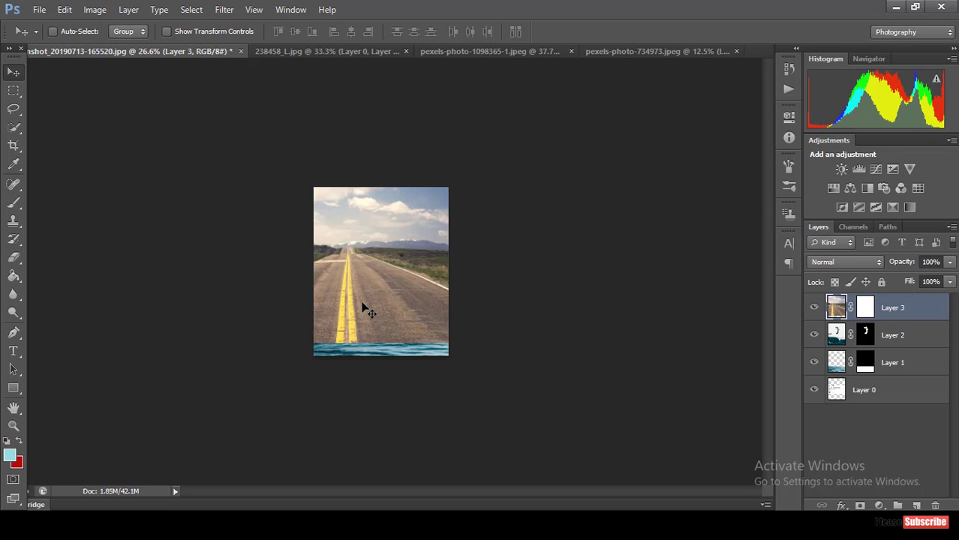
mouse_move(405, 301)
mouse_down()
mouse_move(501, 291)
mouse_move(396, 336)
mouse_move(297, 358)
mouse_move(355, 367)
mouse_up()
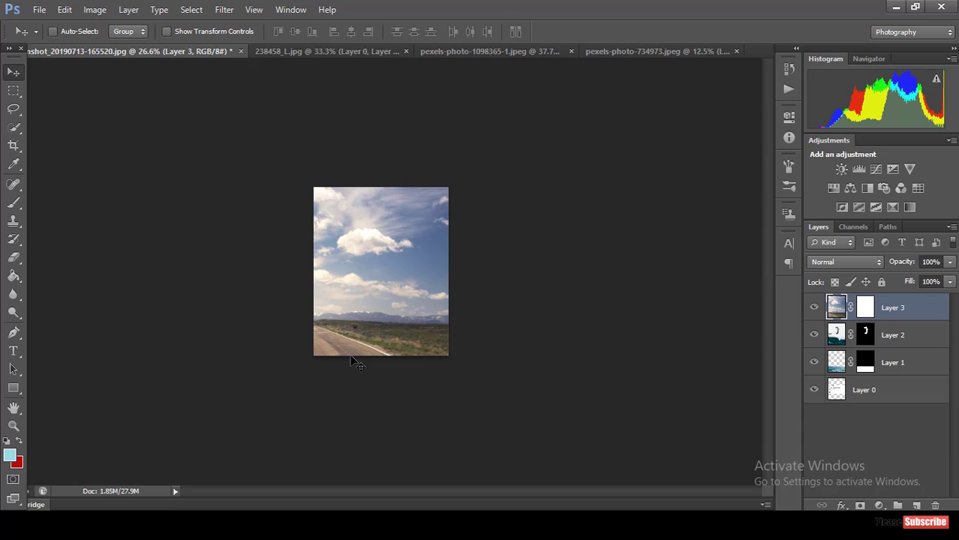
Step: Free-transform Layer 3, trying 90° clockwise and 180° rotations
right_click(346, 286)
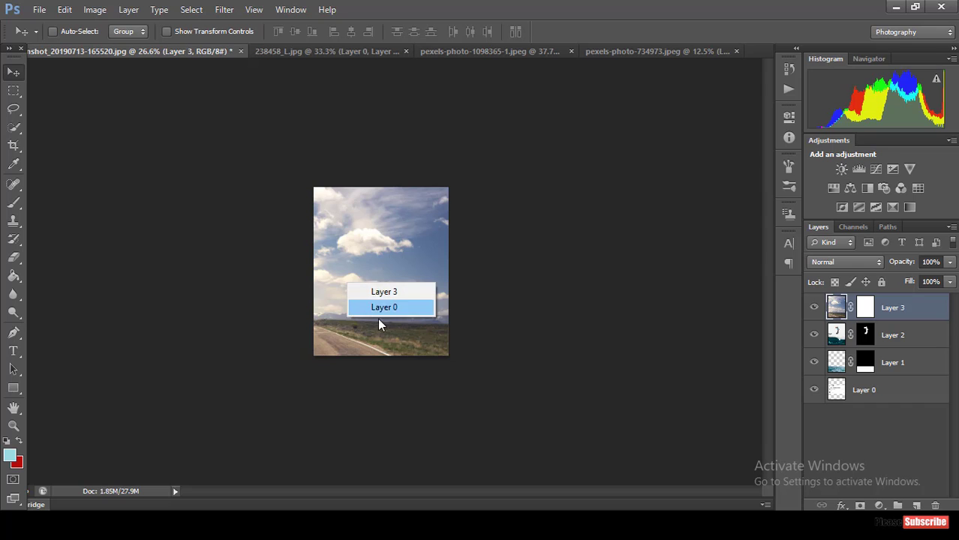
key(Escape)
key(ctrl+t)
right_click(387, 249)
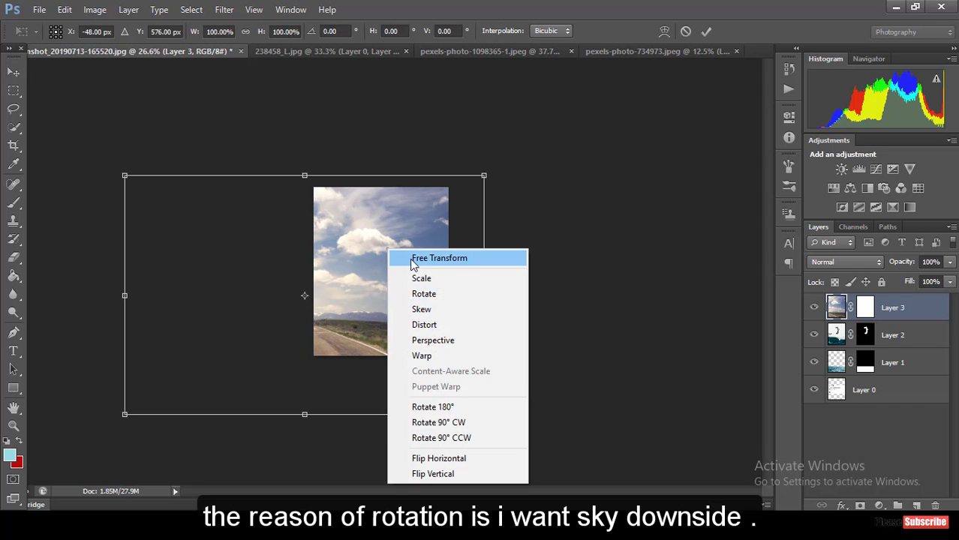
click(433, 422)
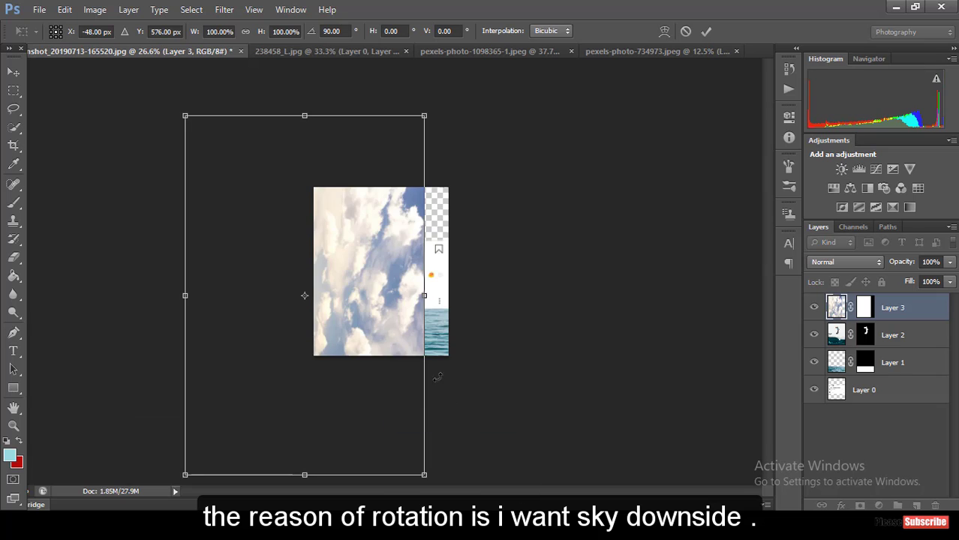
right_click(383, 297)
click(434, 218)
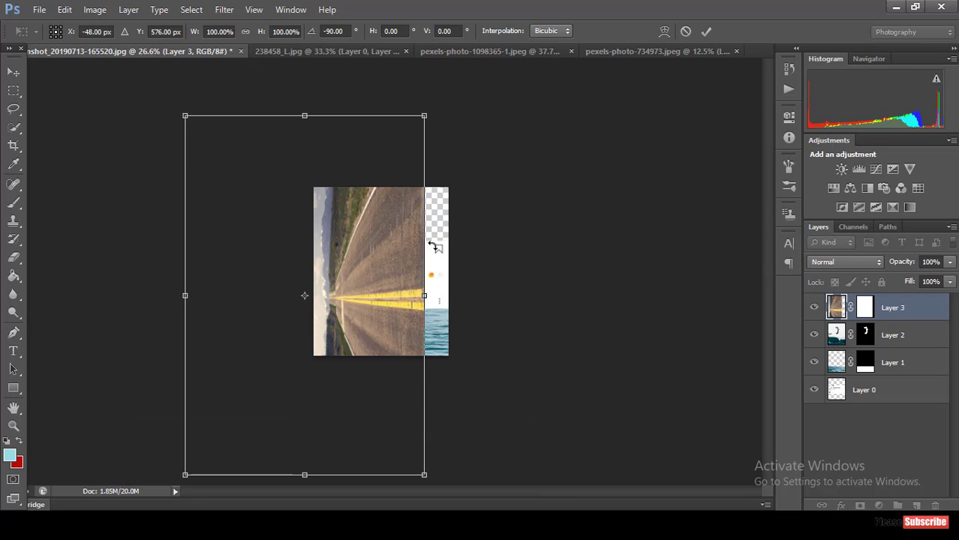
Step: Turn the sky photo upside down and raise it above the post's icon row
right_click(373, 285)
click(430, 217)
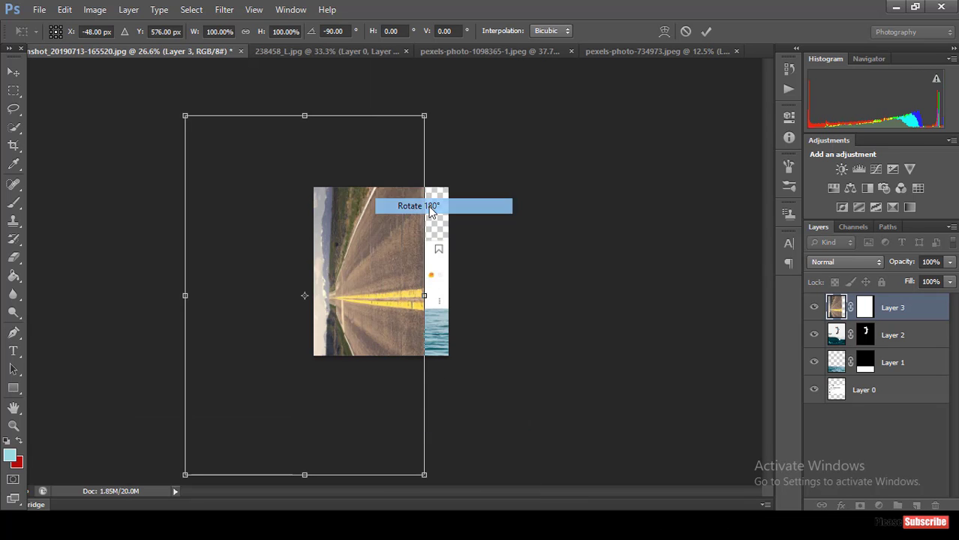
right_click(389, 237)
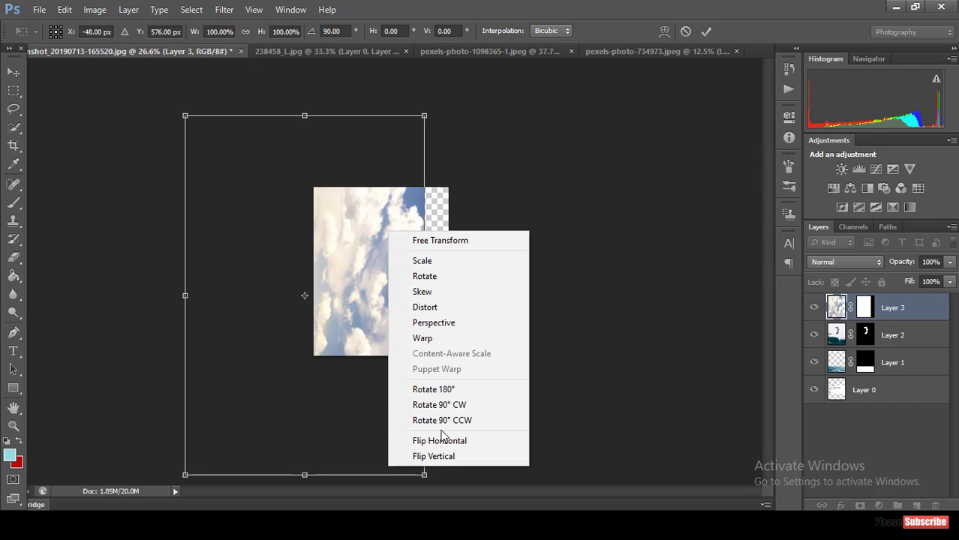
click(440, 404)
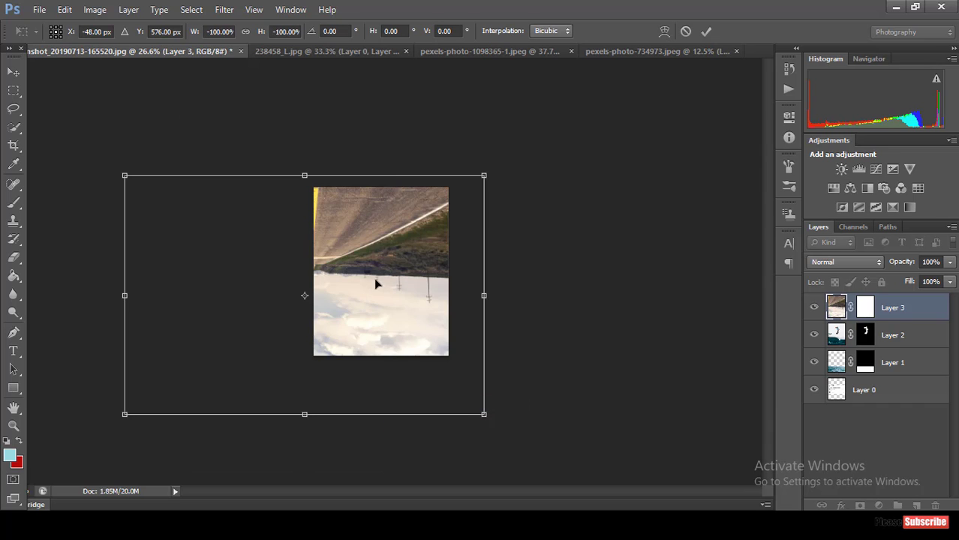
drag(388, 322, 427, 134)
key(ctrl+plus)
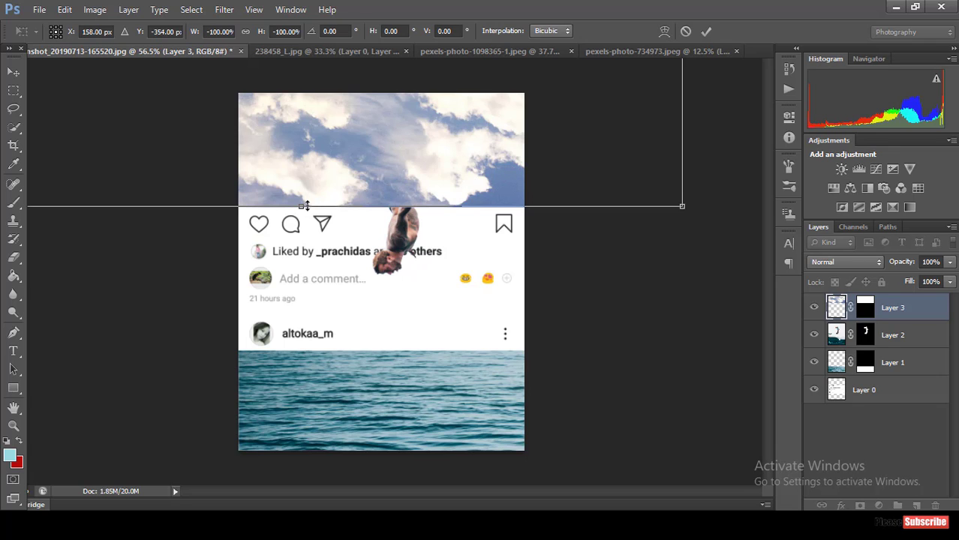
Step: Pull the flipped sky's lower edge up to the icon row and commit the transform
drag(305, 198, 359, 182)
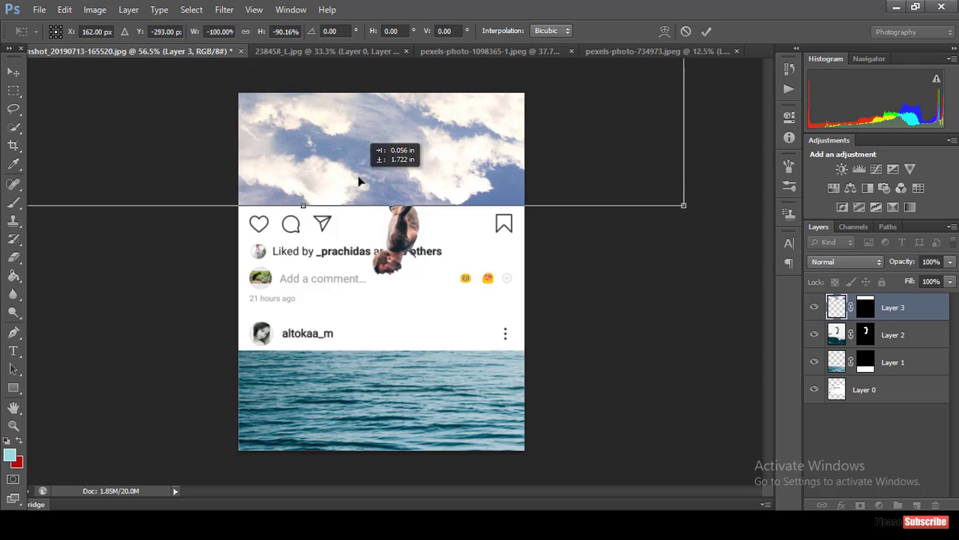
drag(358, 182, 386, 187)
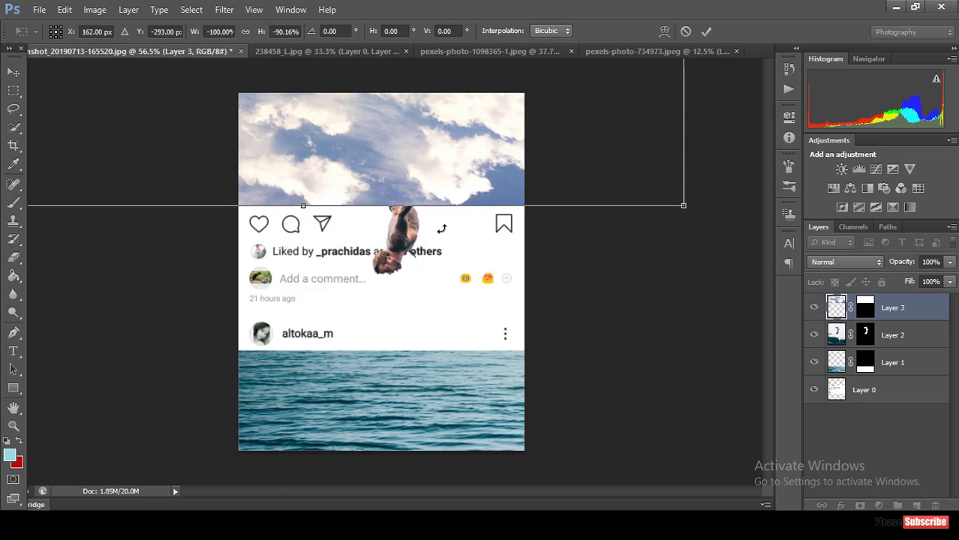
scroll(442, 229, up, 2)
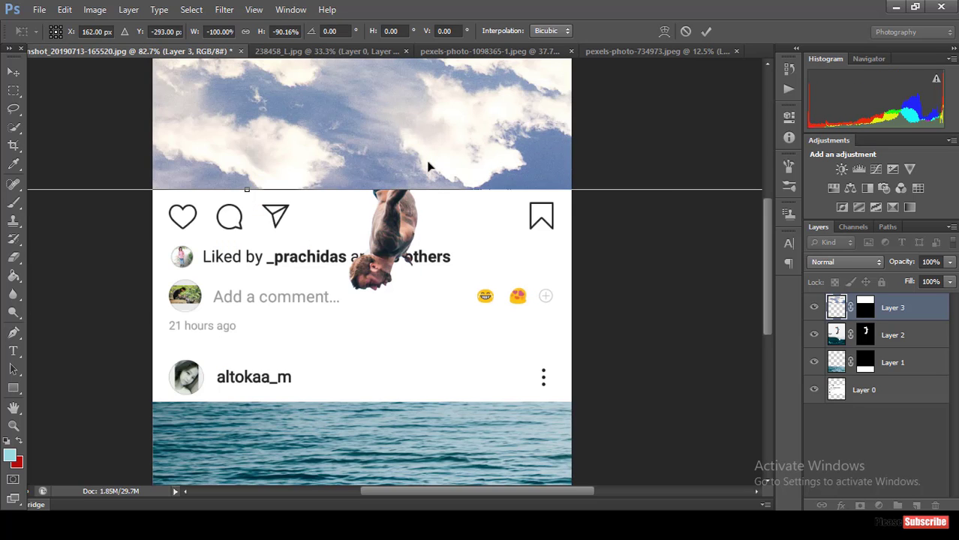
click(705, 31)
Step: Move Layer 3 below Layer 0 so the diver shows over the clouds
scroll(584, 222, down, 2)
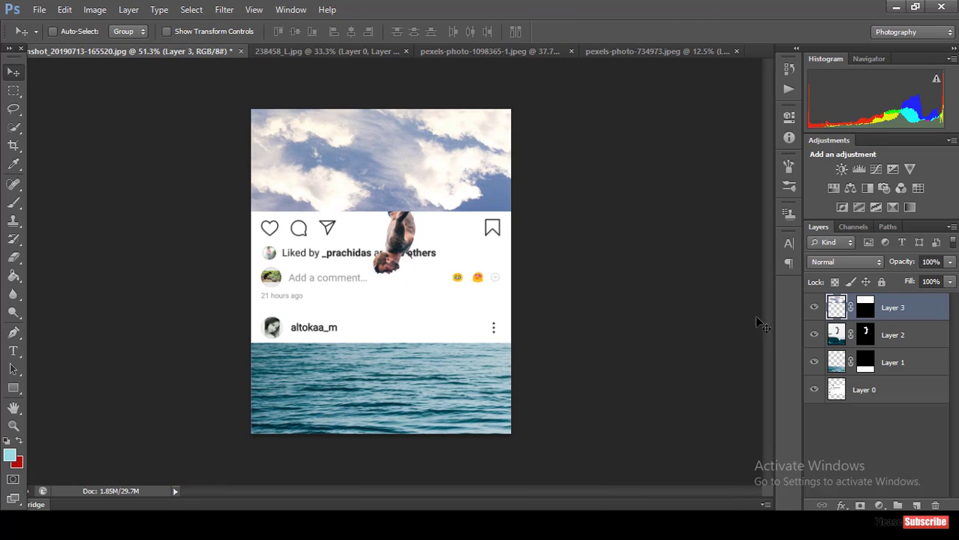
drag(893, 312, 876, 450)
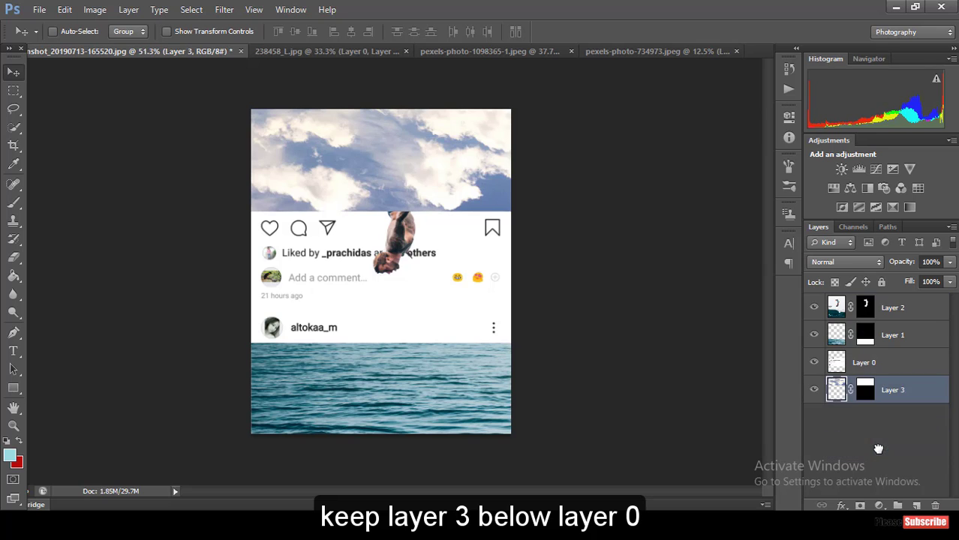
scroll(443, 295, down, 1)
scroll(443, 299, down, 1)
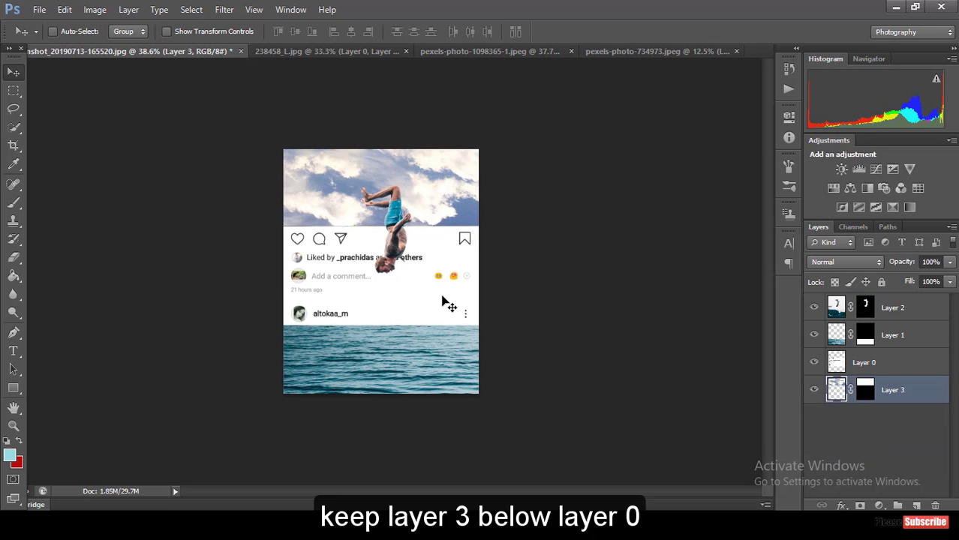
scroll(416, 258, up, 1)
scroll(407, 247, up, 1)
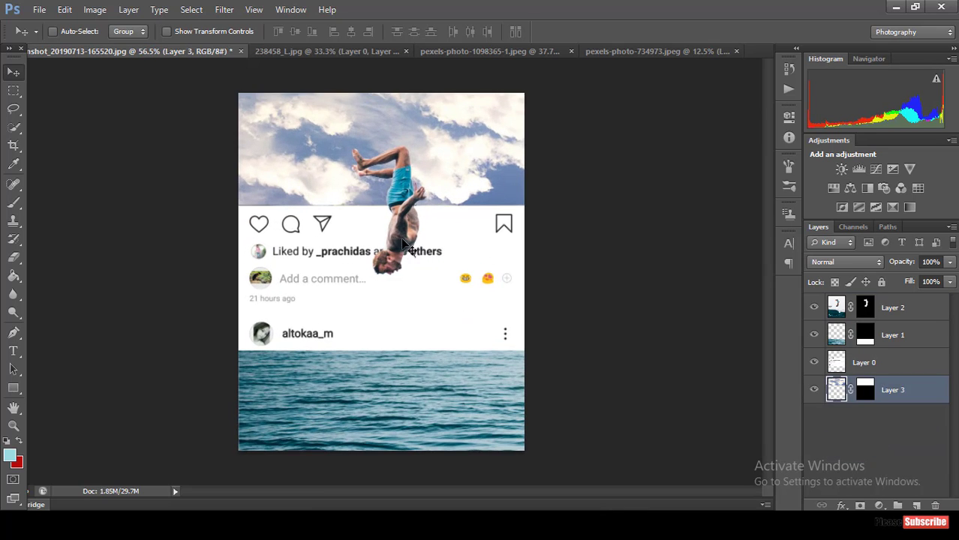
click(833, 304)
Step: Start a free transform on the diver's Layer 2
key(b)
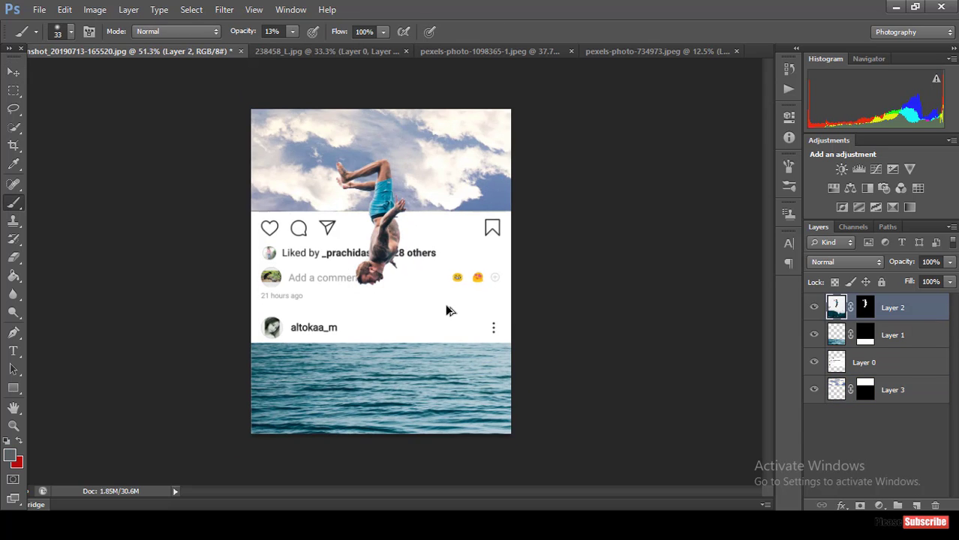
scroll(411, 300, up, 2)
scroll(409, 300, down, 1)
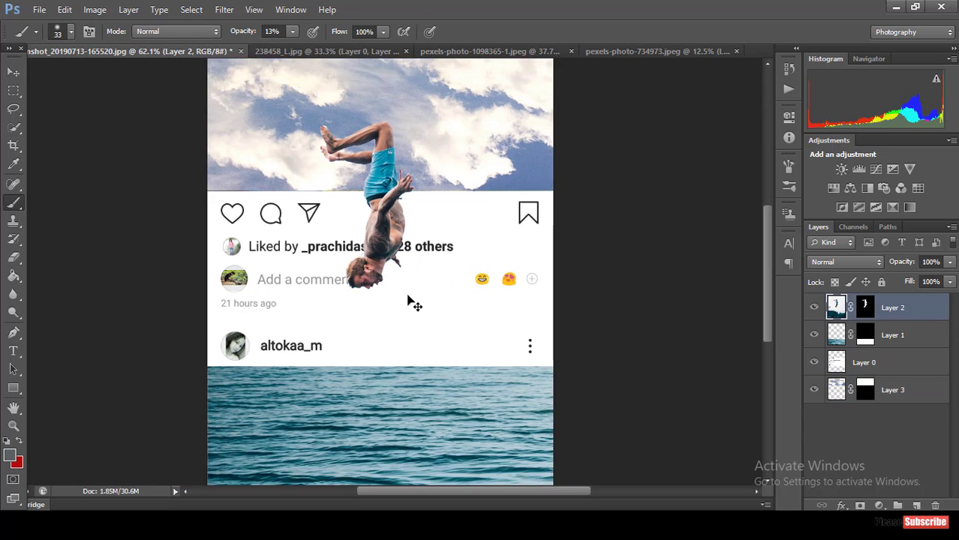
scroll(413, 300, down, 1)
scroll(414, 300, down, 1)
scroll(418, 296, up, 1)
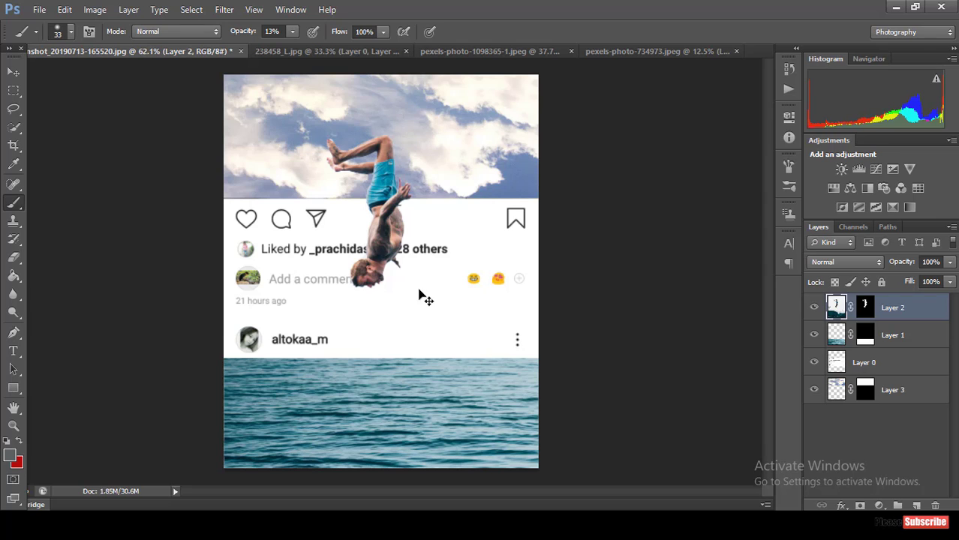
key(ctrl+t)
scroll(661, 285, down, 1)
scroll(619, 275, down, 1)
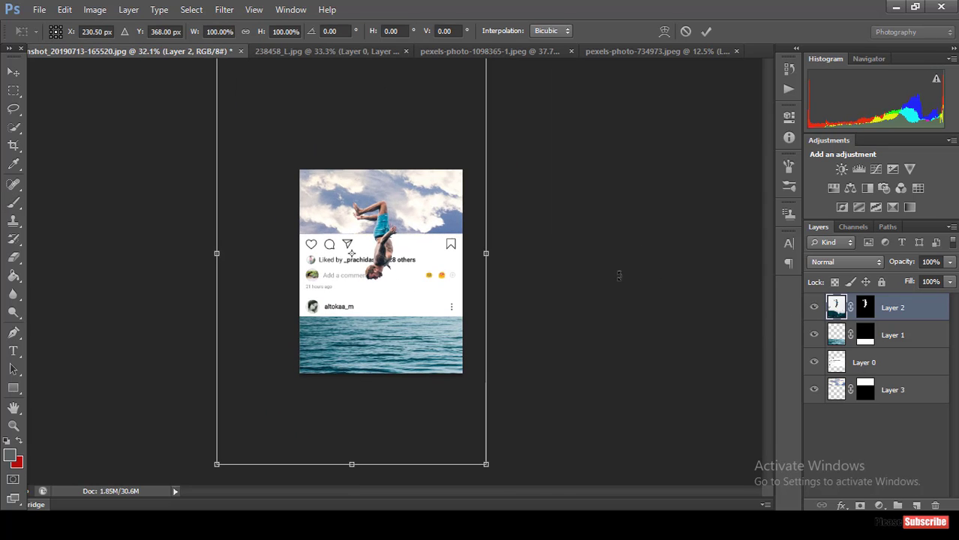
Step: Scale the diver to about 102% by 105%, nudge it up-left, and commit
drag(486, 464, 492, 486)
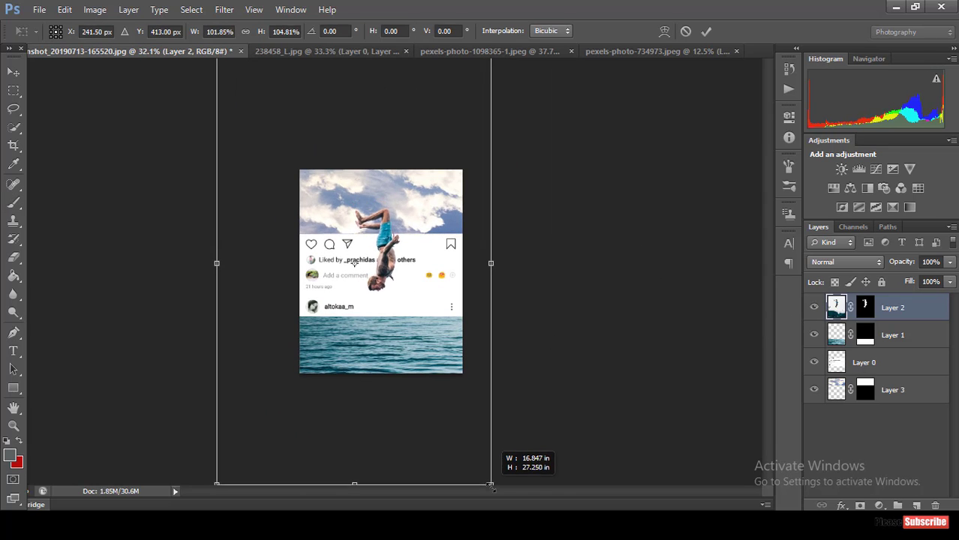
drag(388, 259, 392, 261)
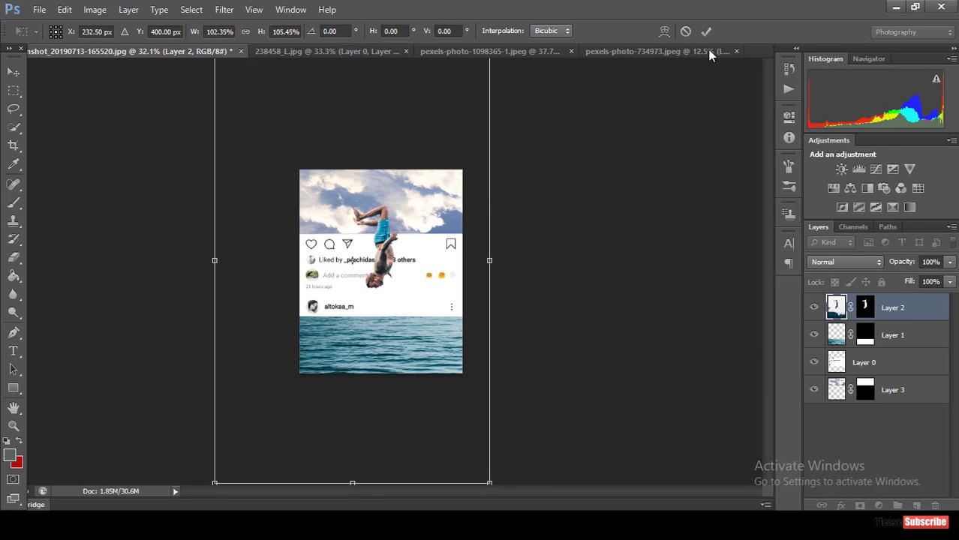
click(707, 31)
key(b)
scroll(405, 300, up, 1)
scroll(403, 300, up, 1)
scroll(409, 304, up, 1)
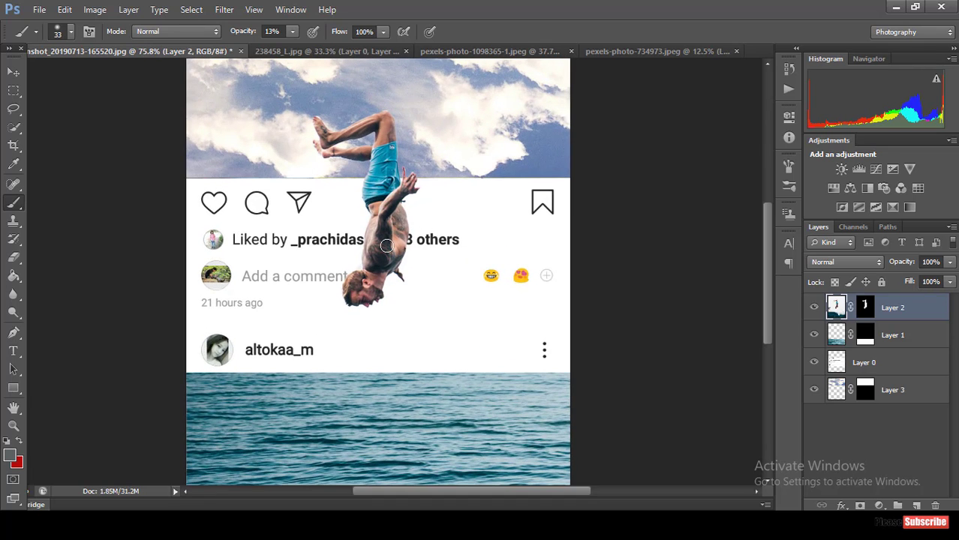
Step: Move the diver up about 15 px with the Move tool
click(14, 73)
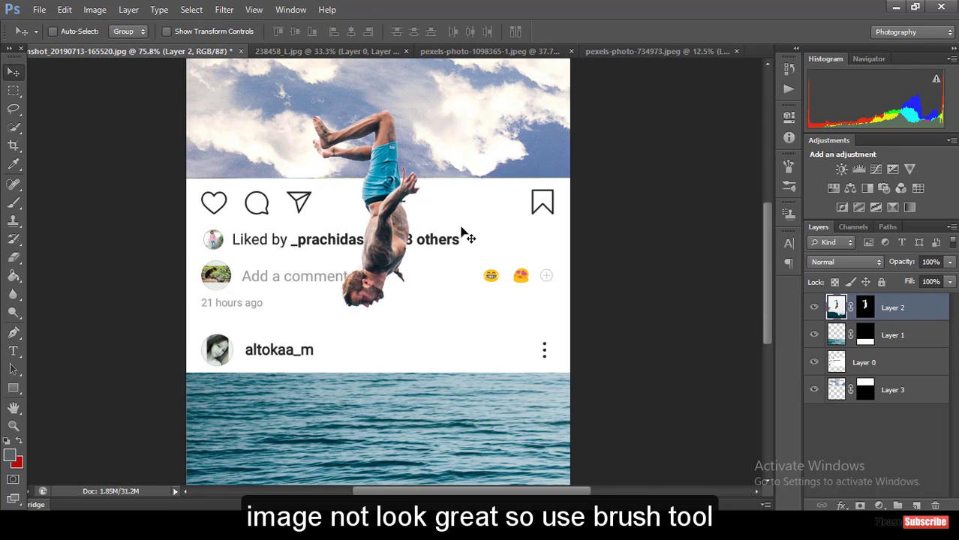
drag(392, 217, 392, 208)
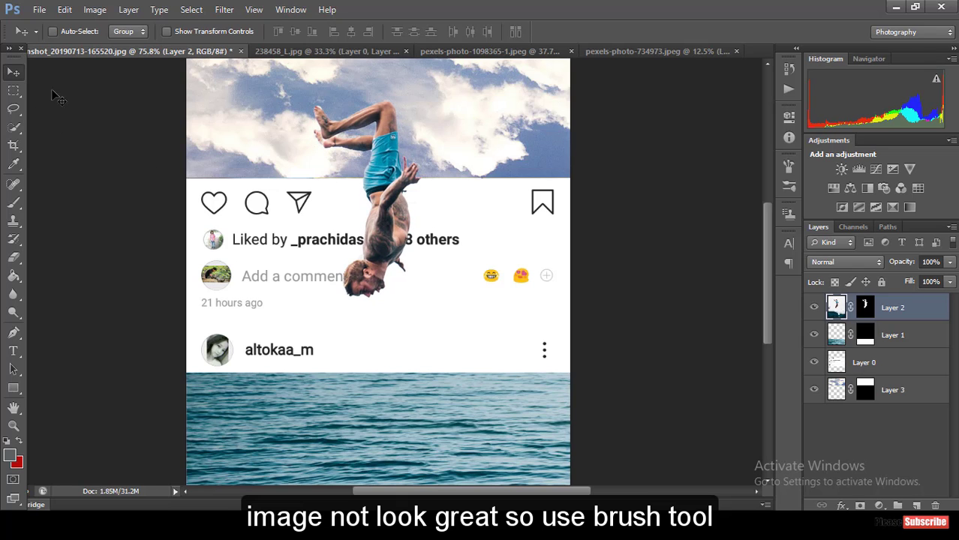
click(13, 127)
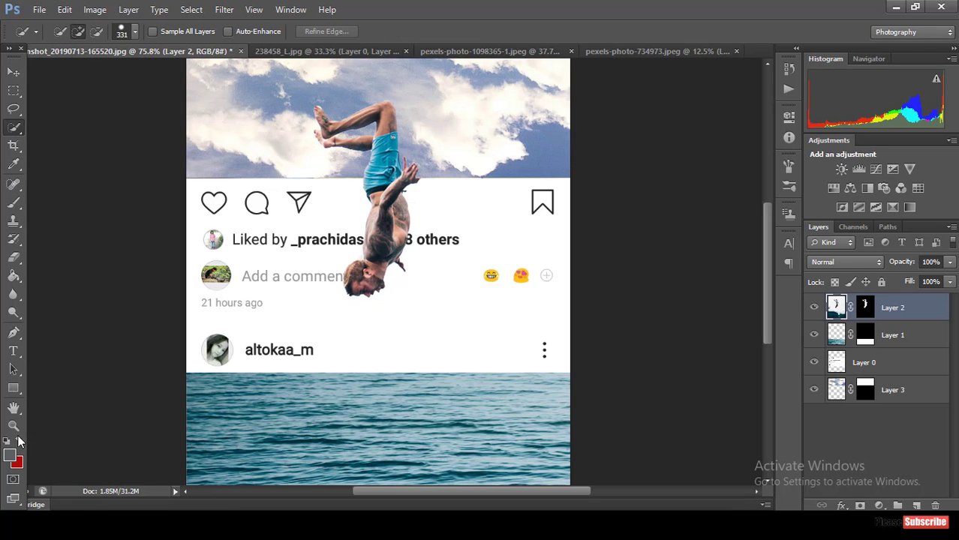
click(14, 203)
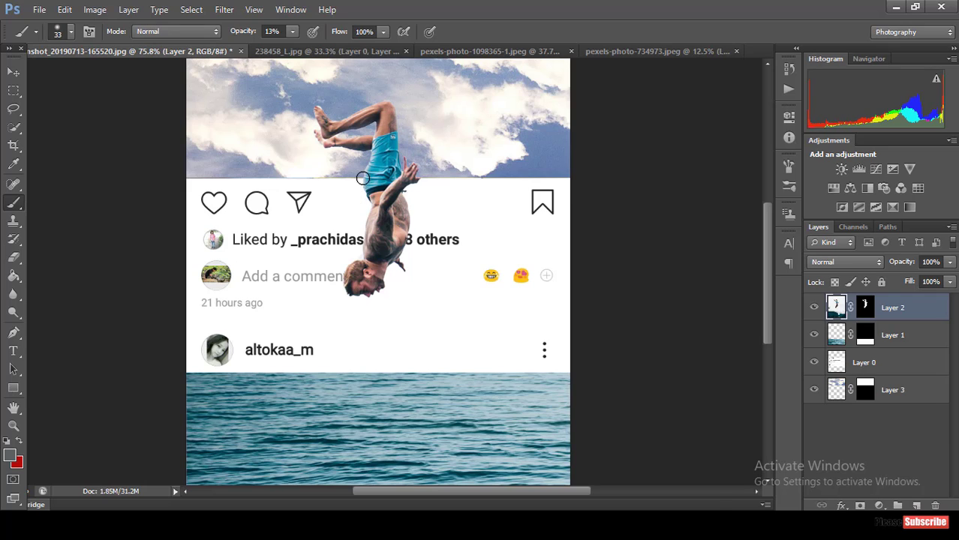
Step: Paint a faint 13%-opacity shadow below the diver's chin on Layer 0
click(839, 362)
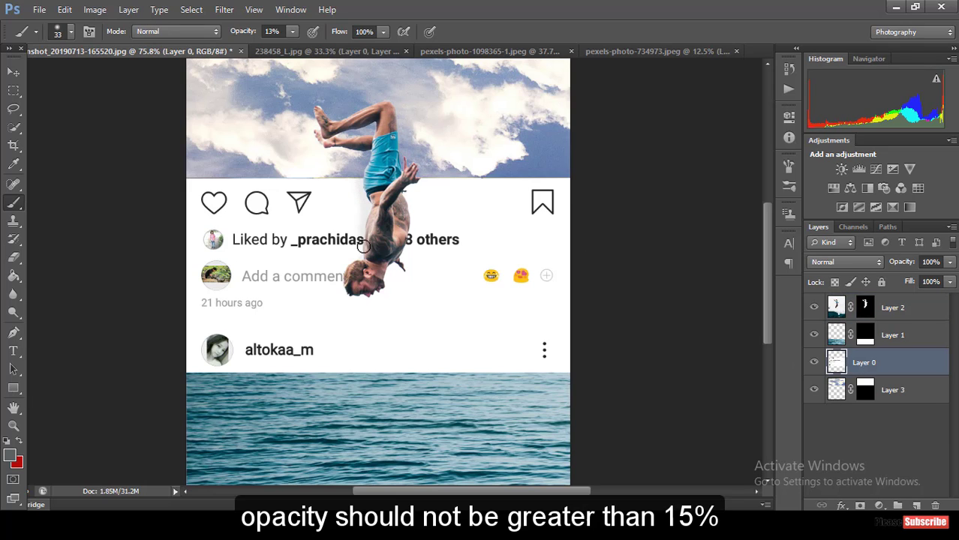
mouse_move(356, 297)
mouse_down()
mouse_move(381, 285)
mouse_move(407, 229)
mouse_move(408, 190)
mouse_up()
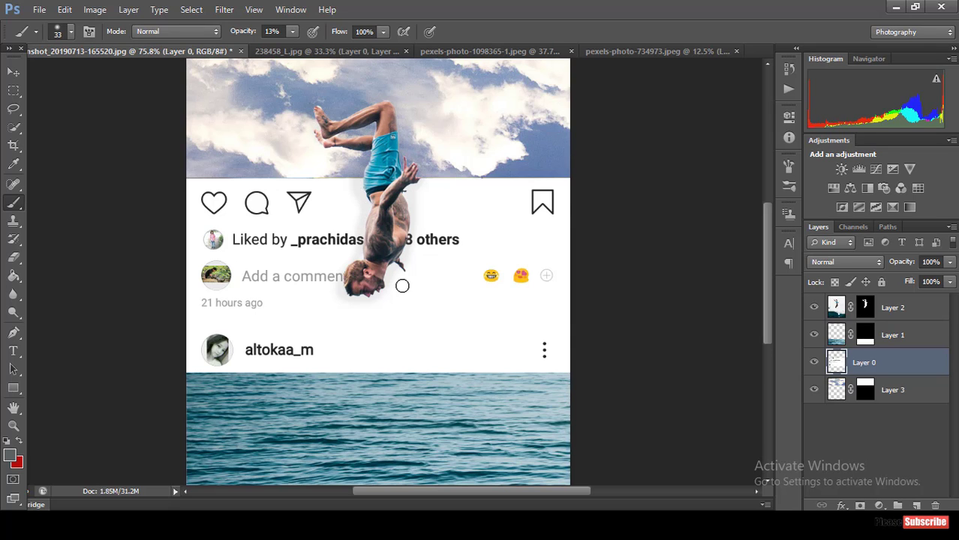
scroll(409, 324, down, 2)
scroll(414, 324, up, 2)
scroll(415, 324, up, 1)
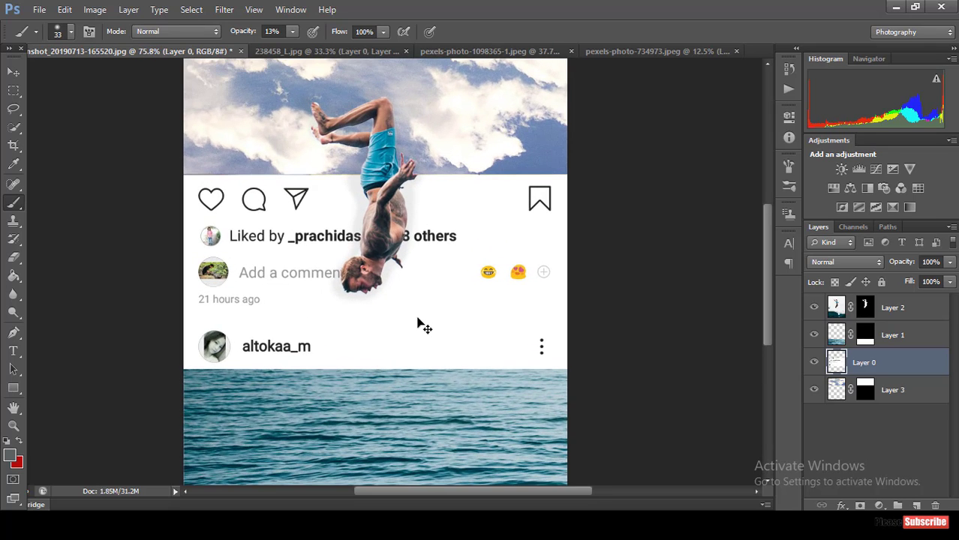
scroll(418, 325, up, 1)
scroll(398, 286, down, 4)
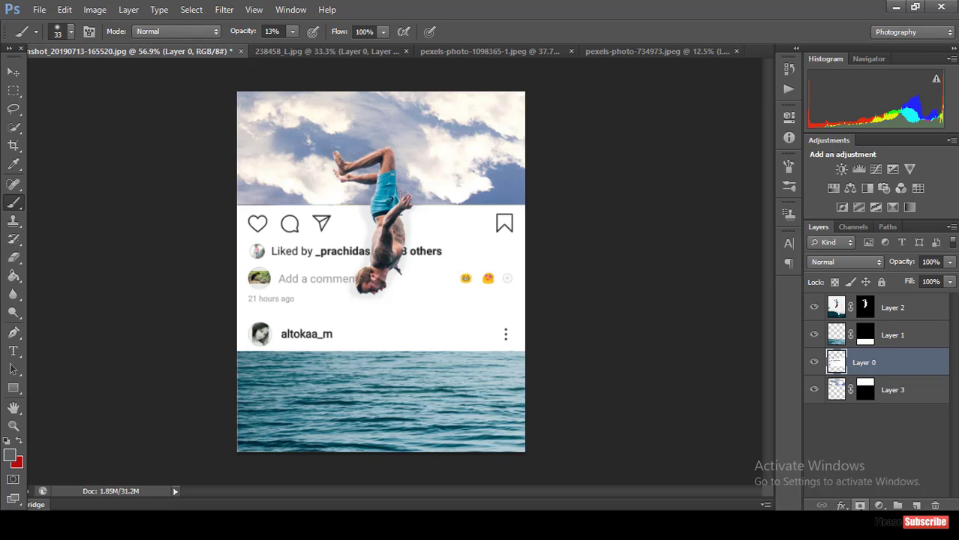
Step: Add a trial Vibrance adjustment layer, then delete it
click(879, 506)
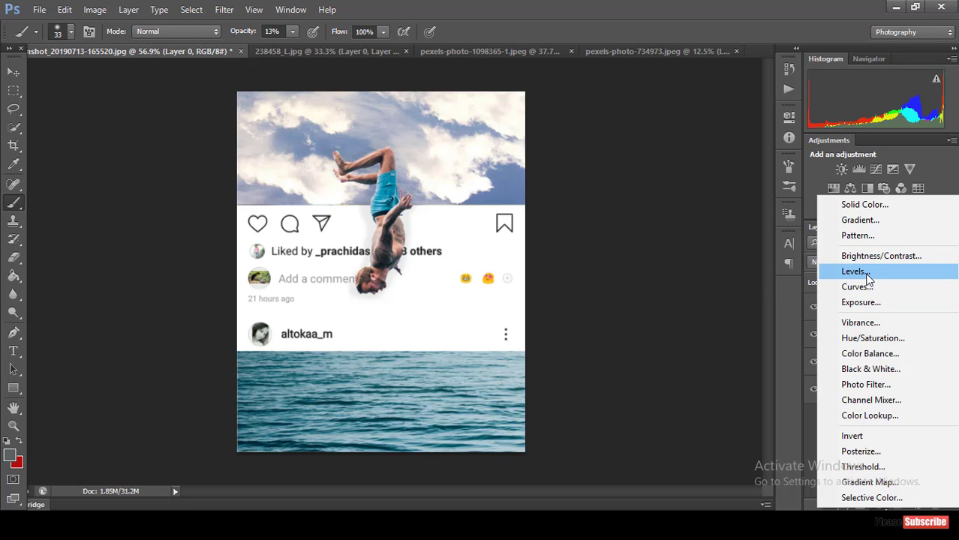
click(861, 322)
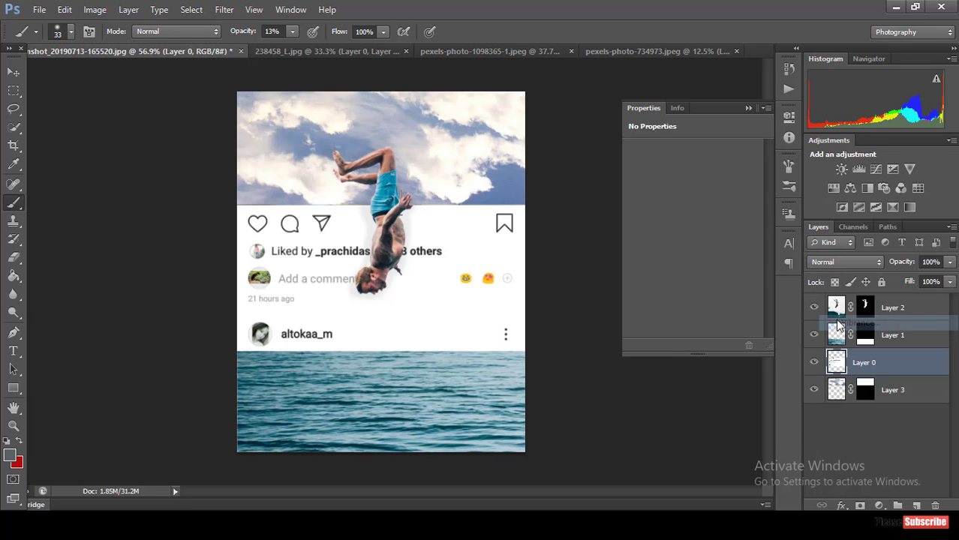
drag(693, 164, 708, 166)
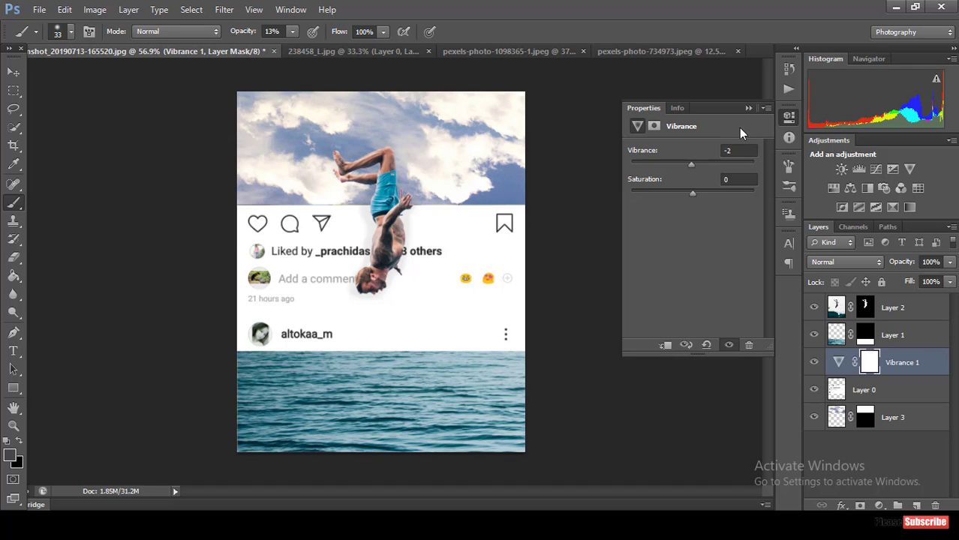
click(788, 116)
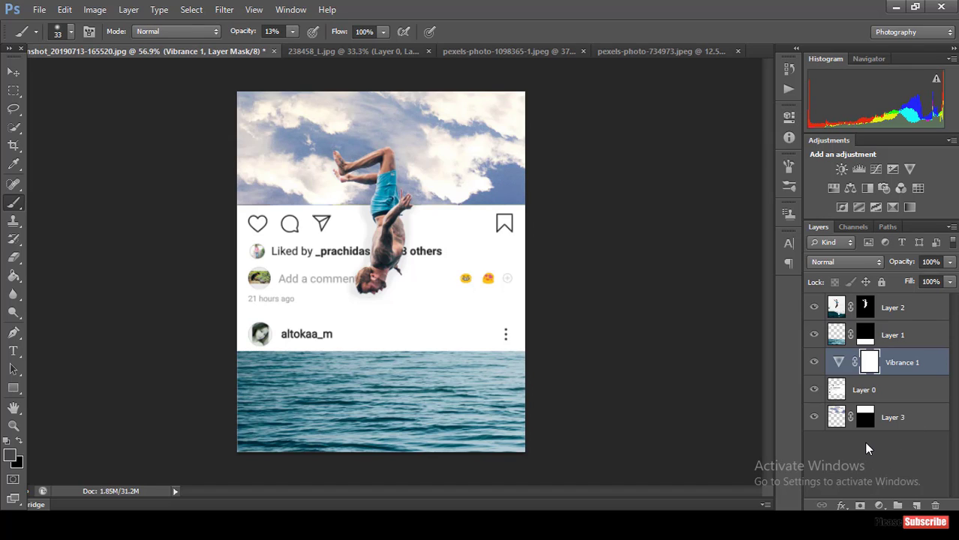
key(Delete)
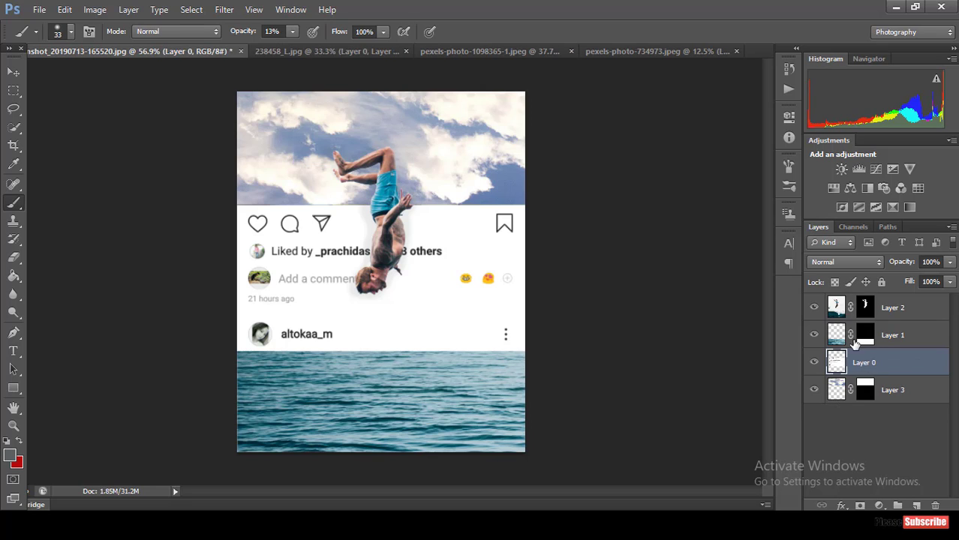
Step: Group Layers 0, 1 and 2 into Group 1
shift+click(890, 337)
shift+click(891, 315)
key(ctrl+g)
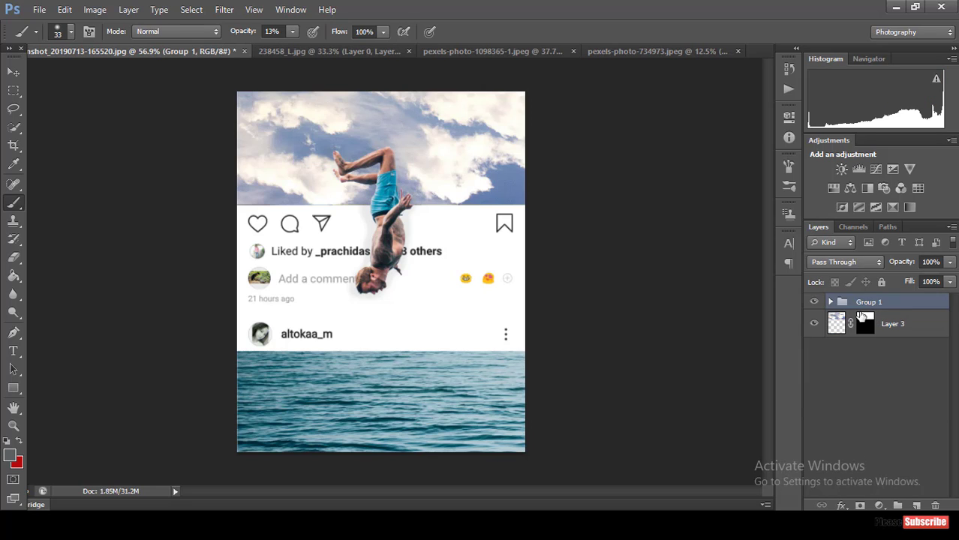
click(879, 505)
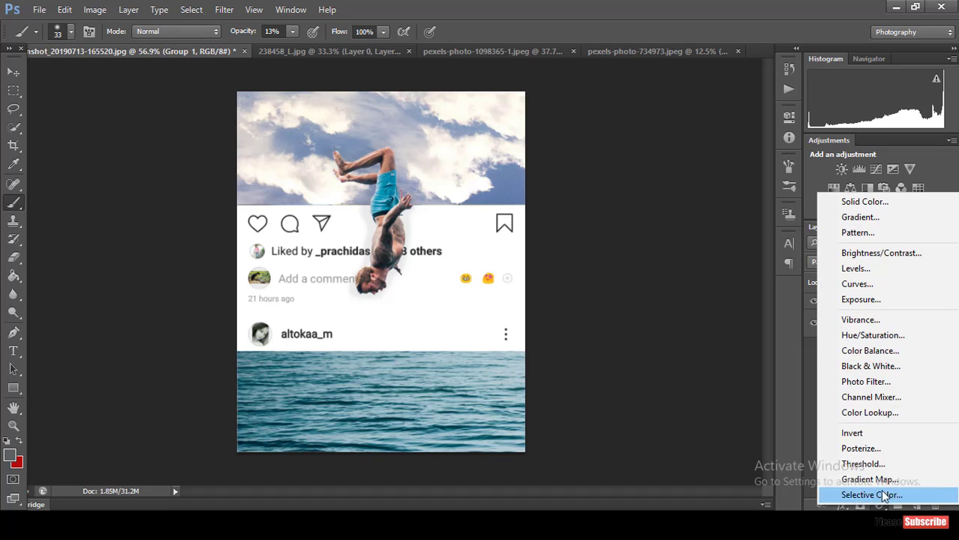
click(816, 361)
Step: Group Group 1 together with Layer 3 into Group 2
click(839, 326)
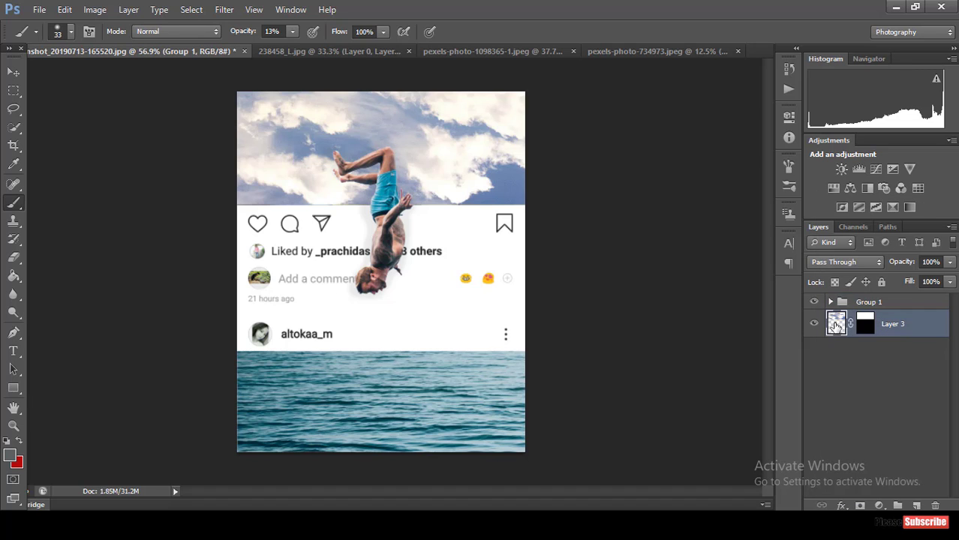
shift+click(852, 303)
key(ctrl+g)
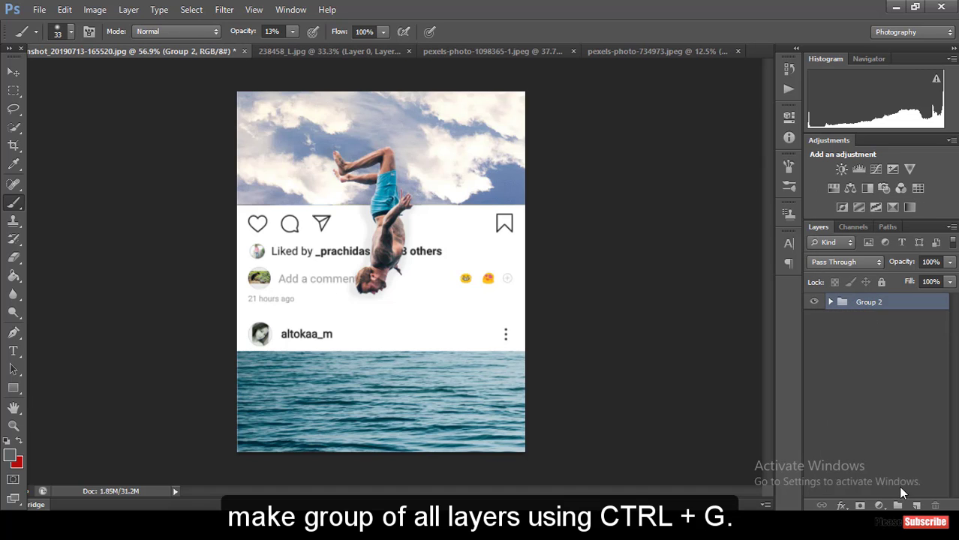
click(879, 505)
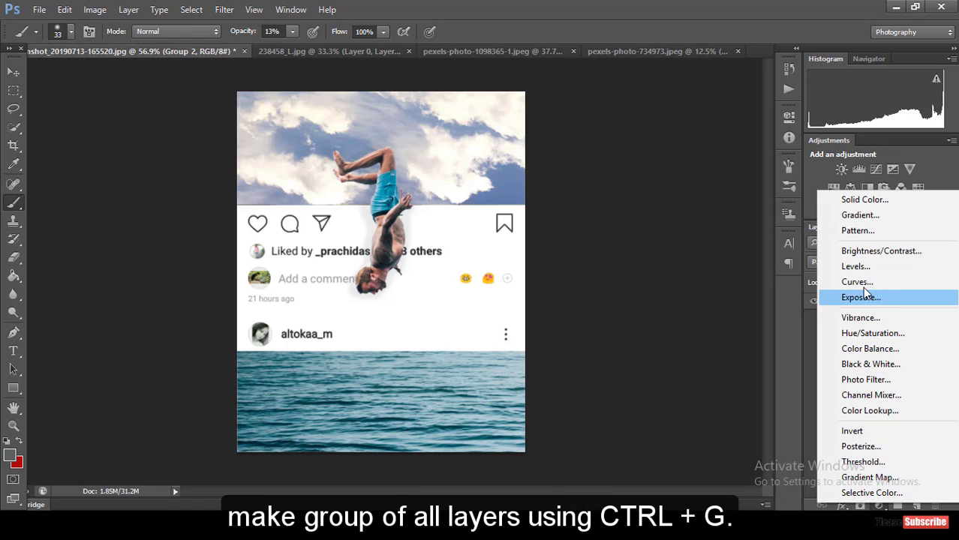
Step: Add a Vibrance adjustment with Vibrance +6 and Saturation +20
click(860, 318)
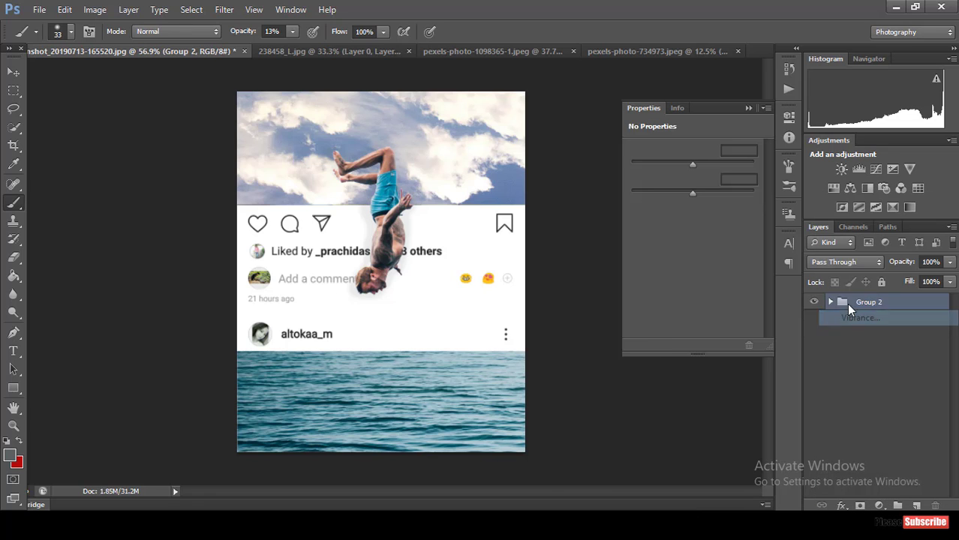
drag(693, 163, 701, 163)
mouse_move(703, 163)
mouse_down()
mouse_move(723, 164)
mouse_move(647, 157)
mouse_move(697, 167)
mouse_move(696, 191)
mouse_up()
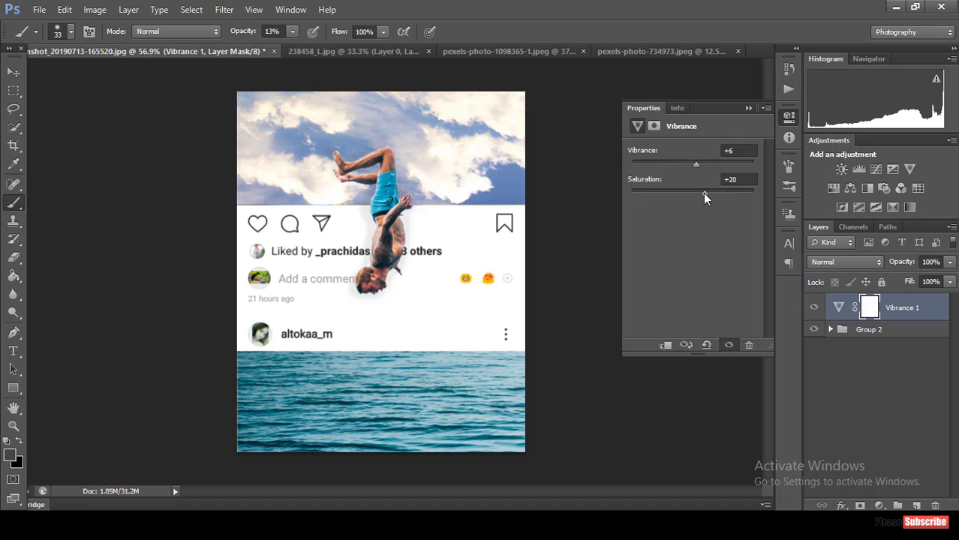
click(747, 108)
Step: Add a Levels adjustment with input levels 5 / 1.00 / 247
click(879, 506)
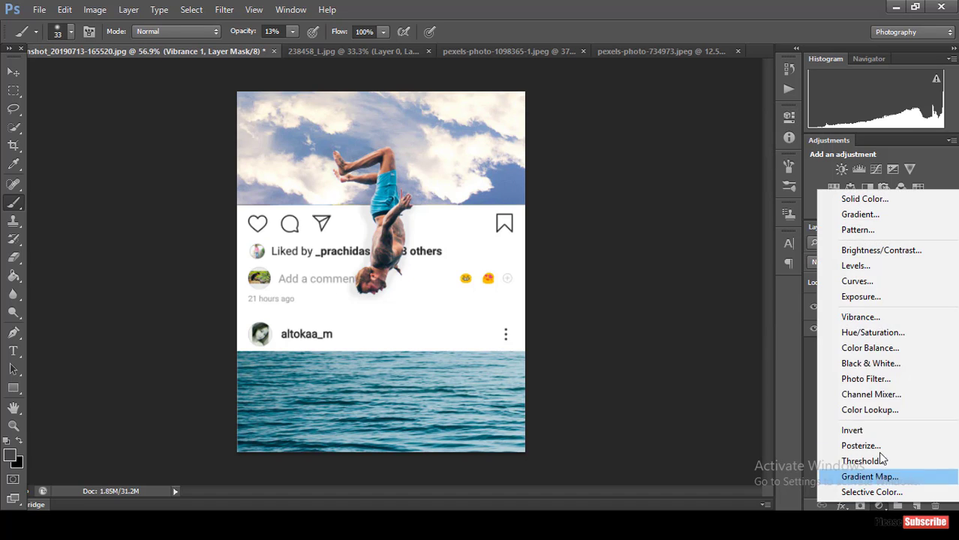
click(856, 272)
drag(650, 252, 697, 256)
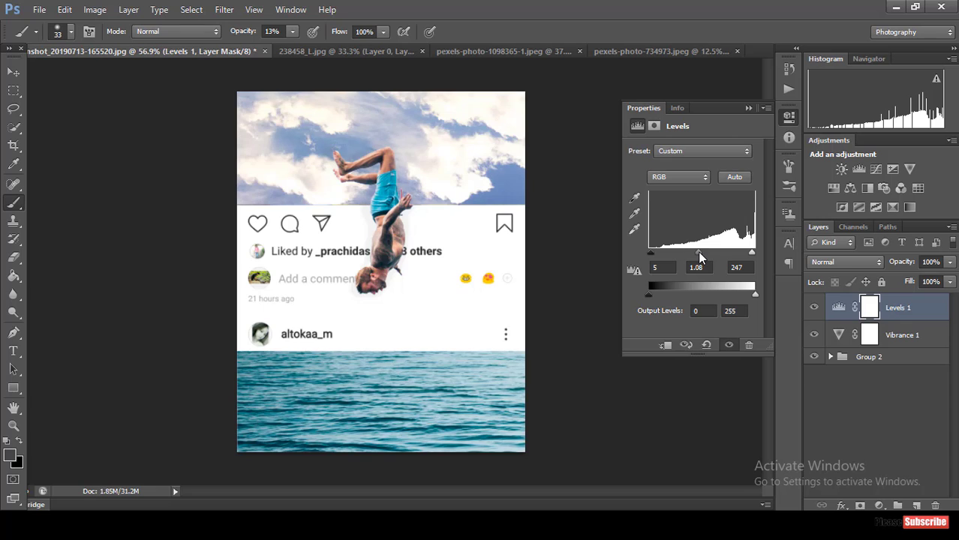
drag(696, 256, 701, 256)
click(746, 109)
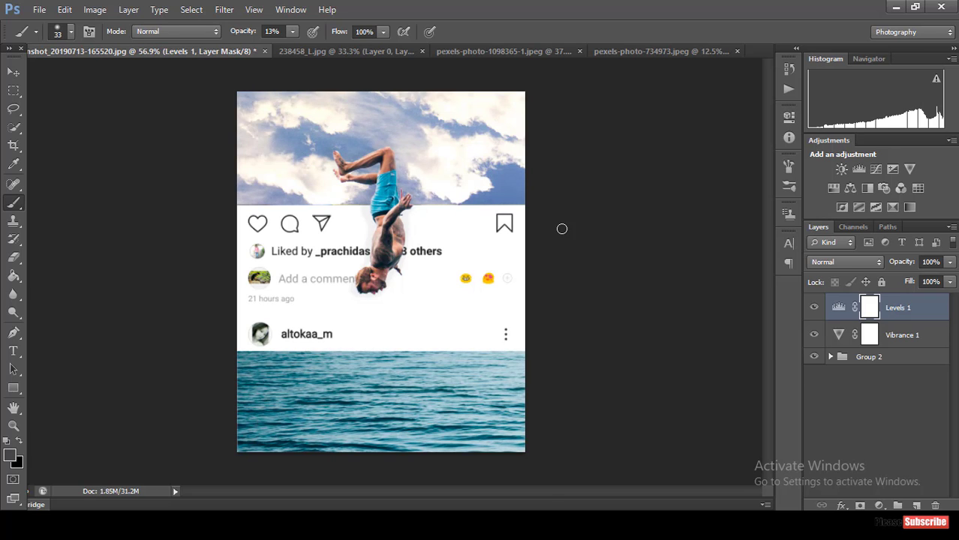
Step: Add a Curves adjustment lifting the midpoint from 124 to 130
click(38, 10)
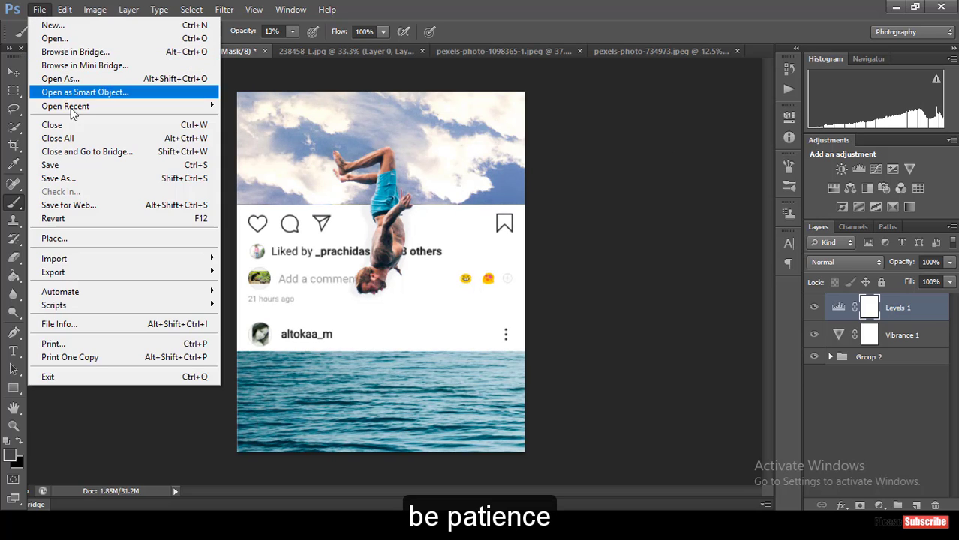
click(879, 505)
click(857, 287)
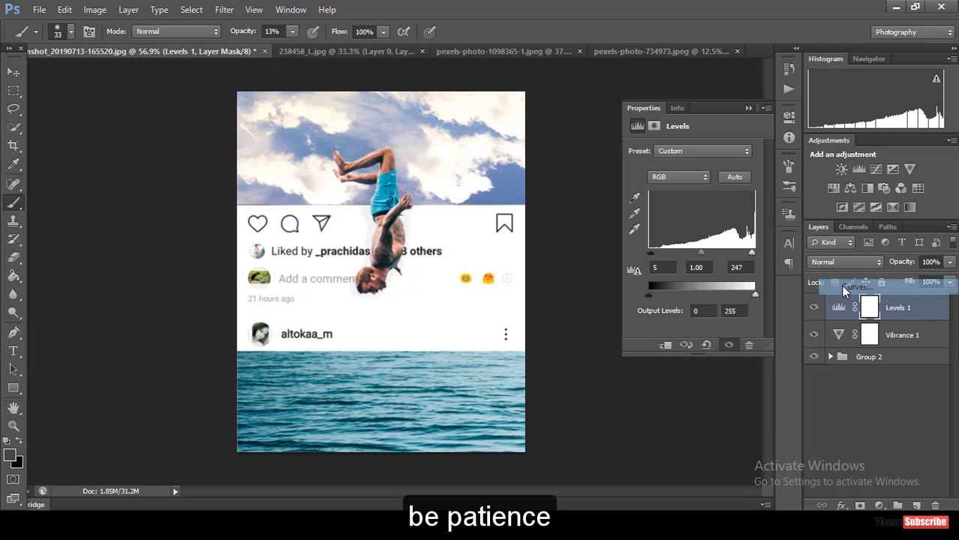
drag(705, 228, 704, 226)
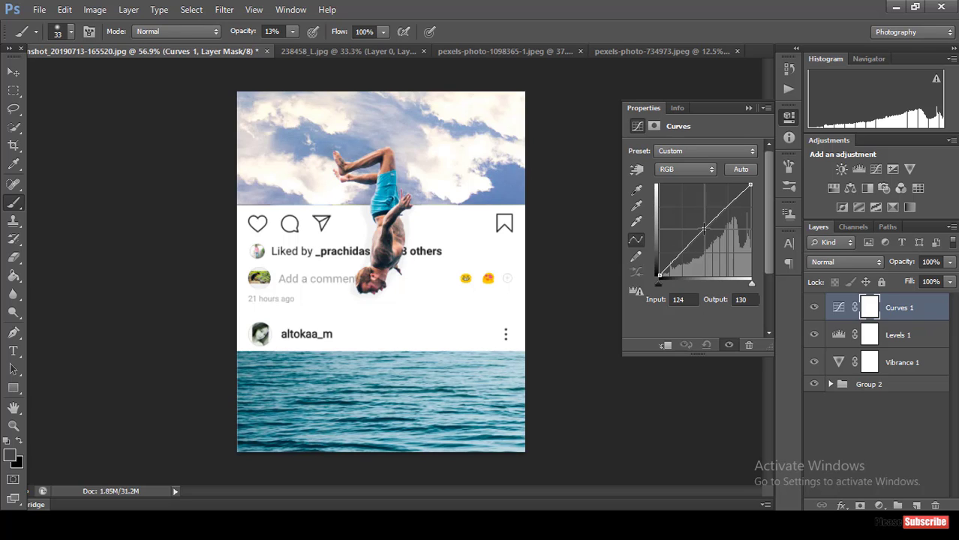
Step: Save the composite as the JPEG swim.jpg on the Desktop, then minimize Photoshop
click(748, 108)
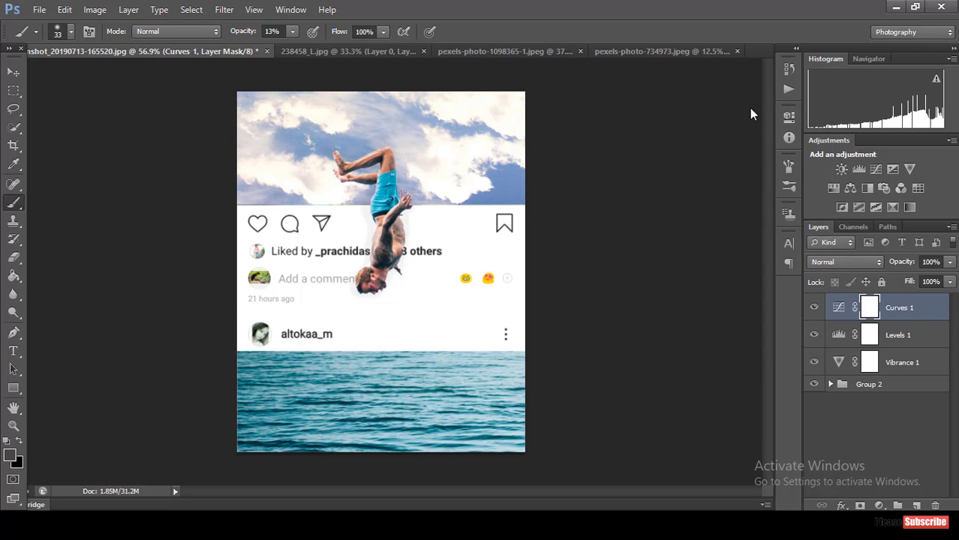
click(39, 9)
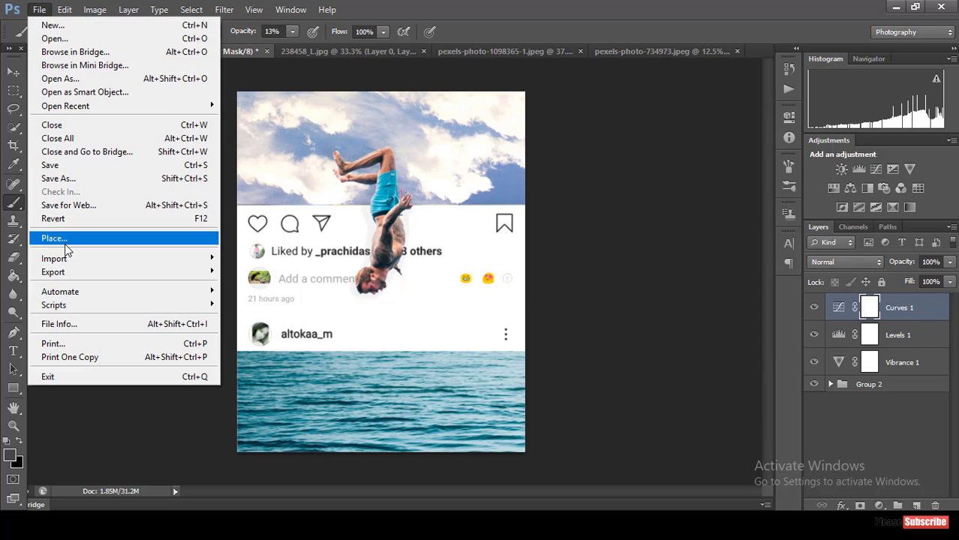
key(Escape)
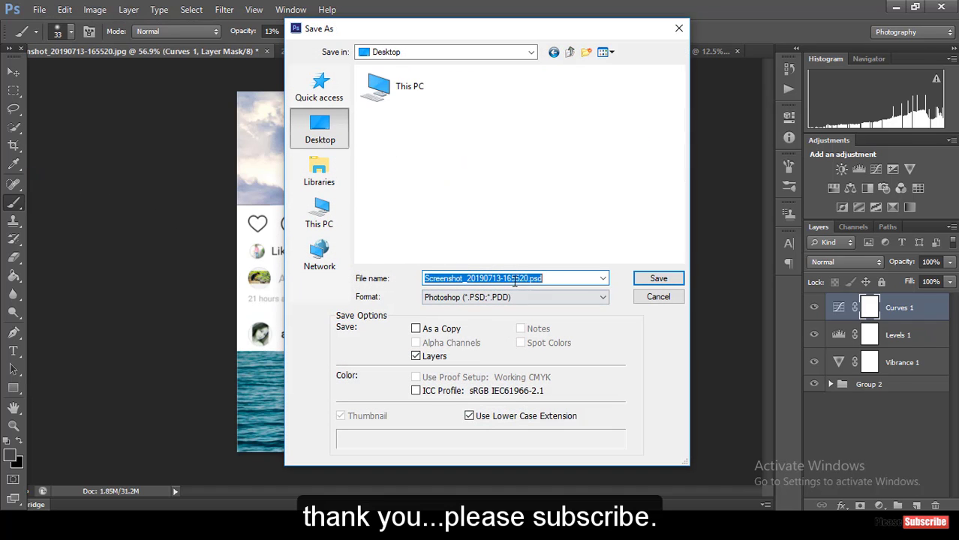
text(swim)
click(501, 297)
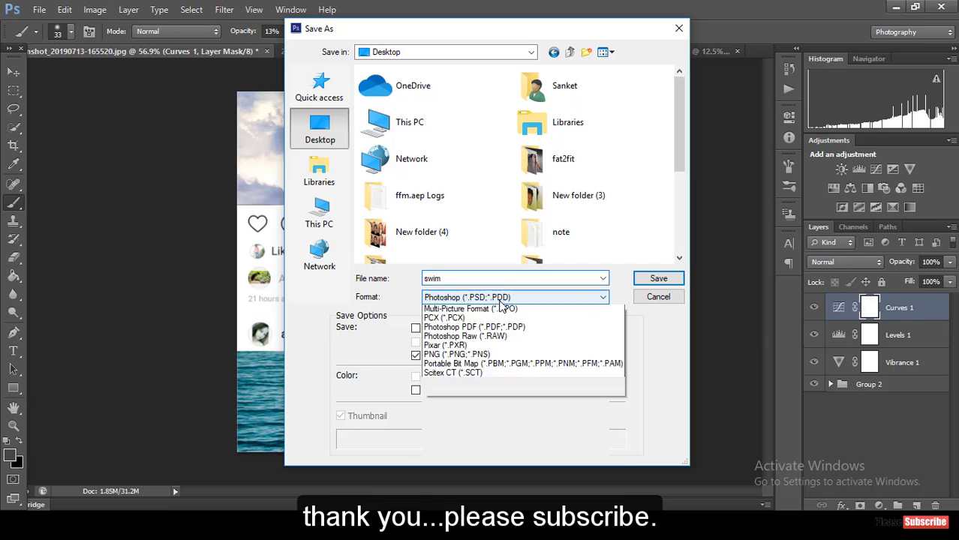
click(475, 392)
click(658, 279)
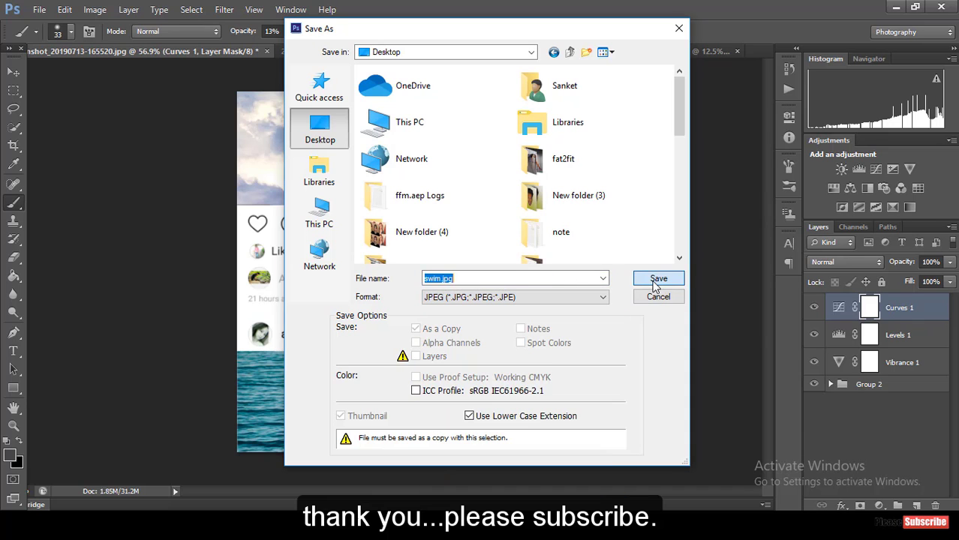
click(563, 130)
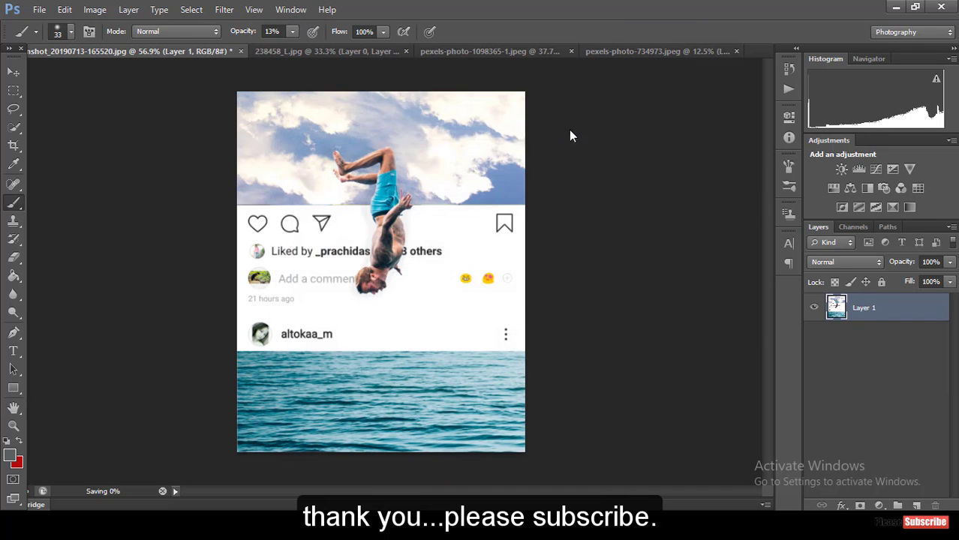
click(895, 7)
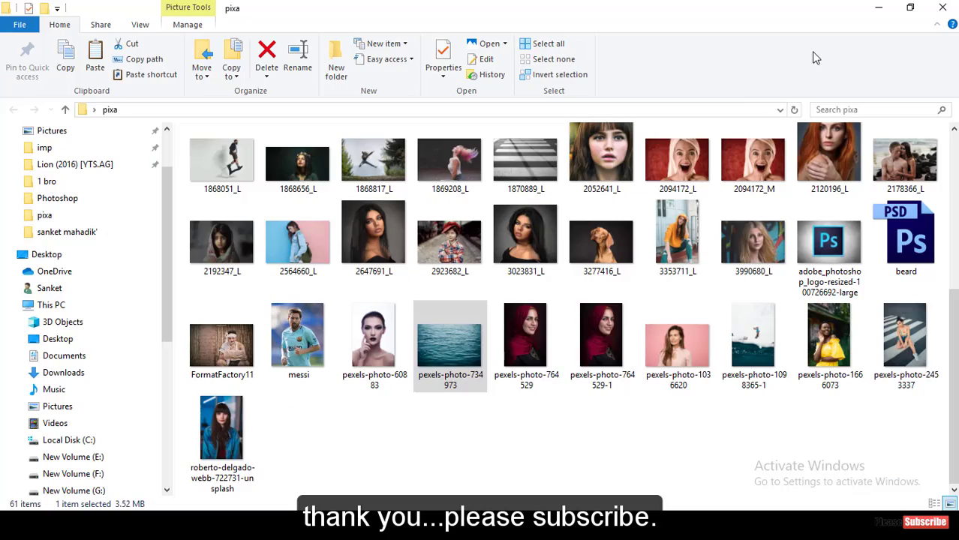